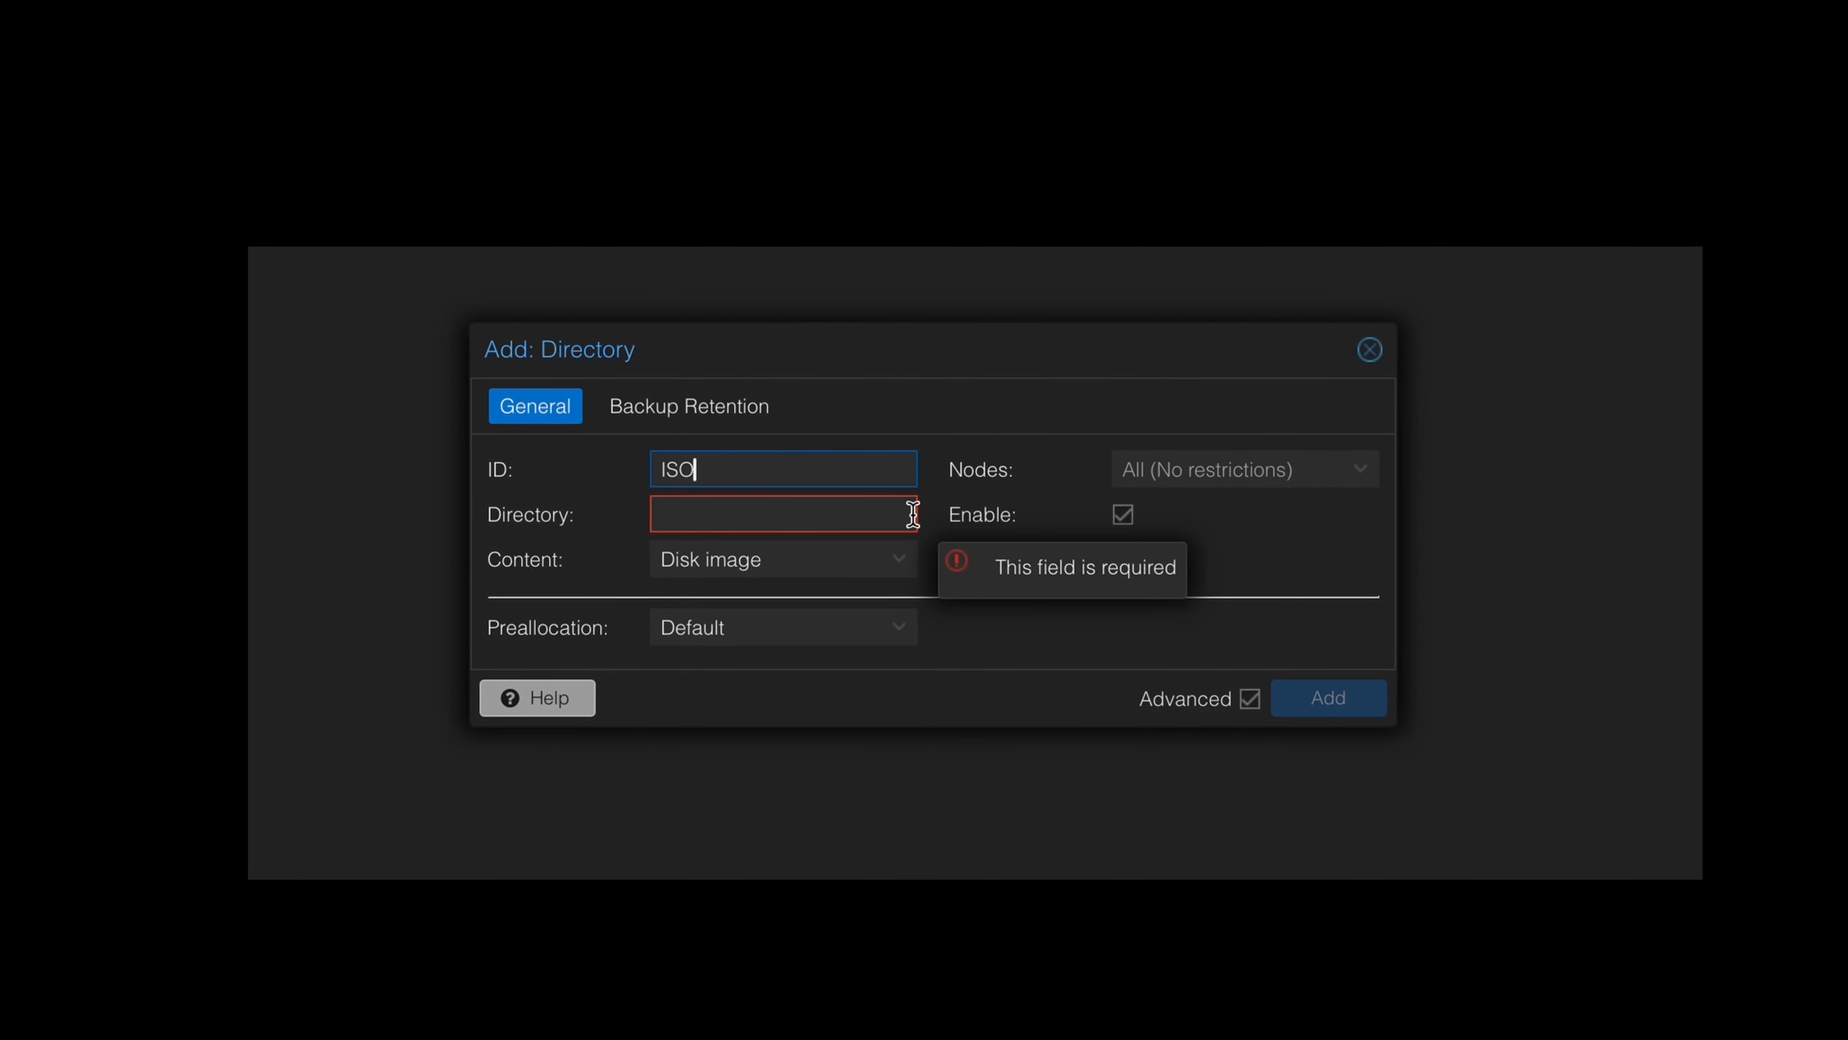
Set the new ISO directory storage's path to /var/lib/vz/template/iso.
{"action": "left_click", "coordinate": [839, 520]}
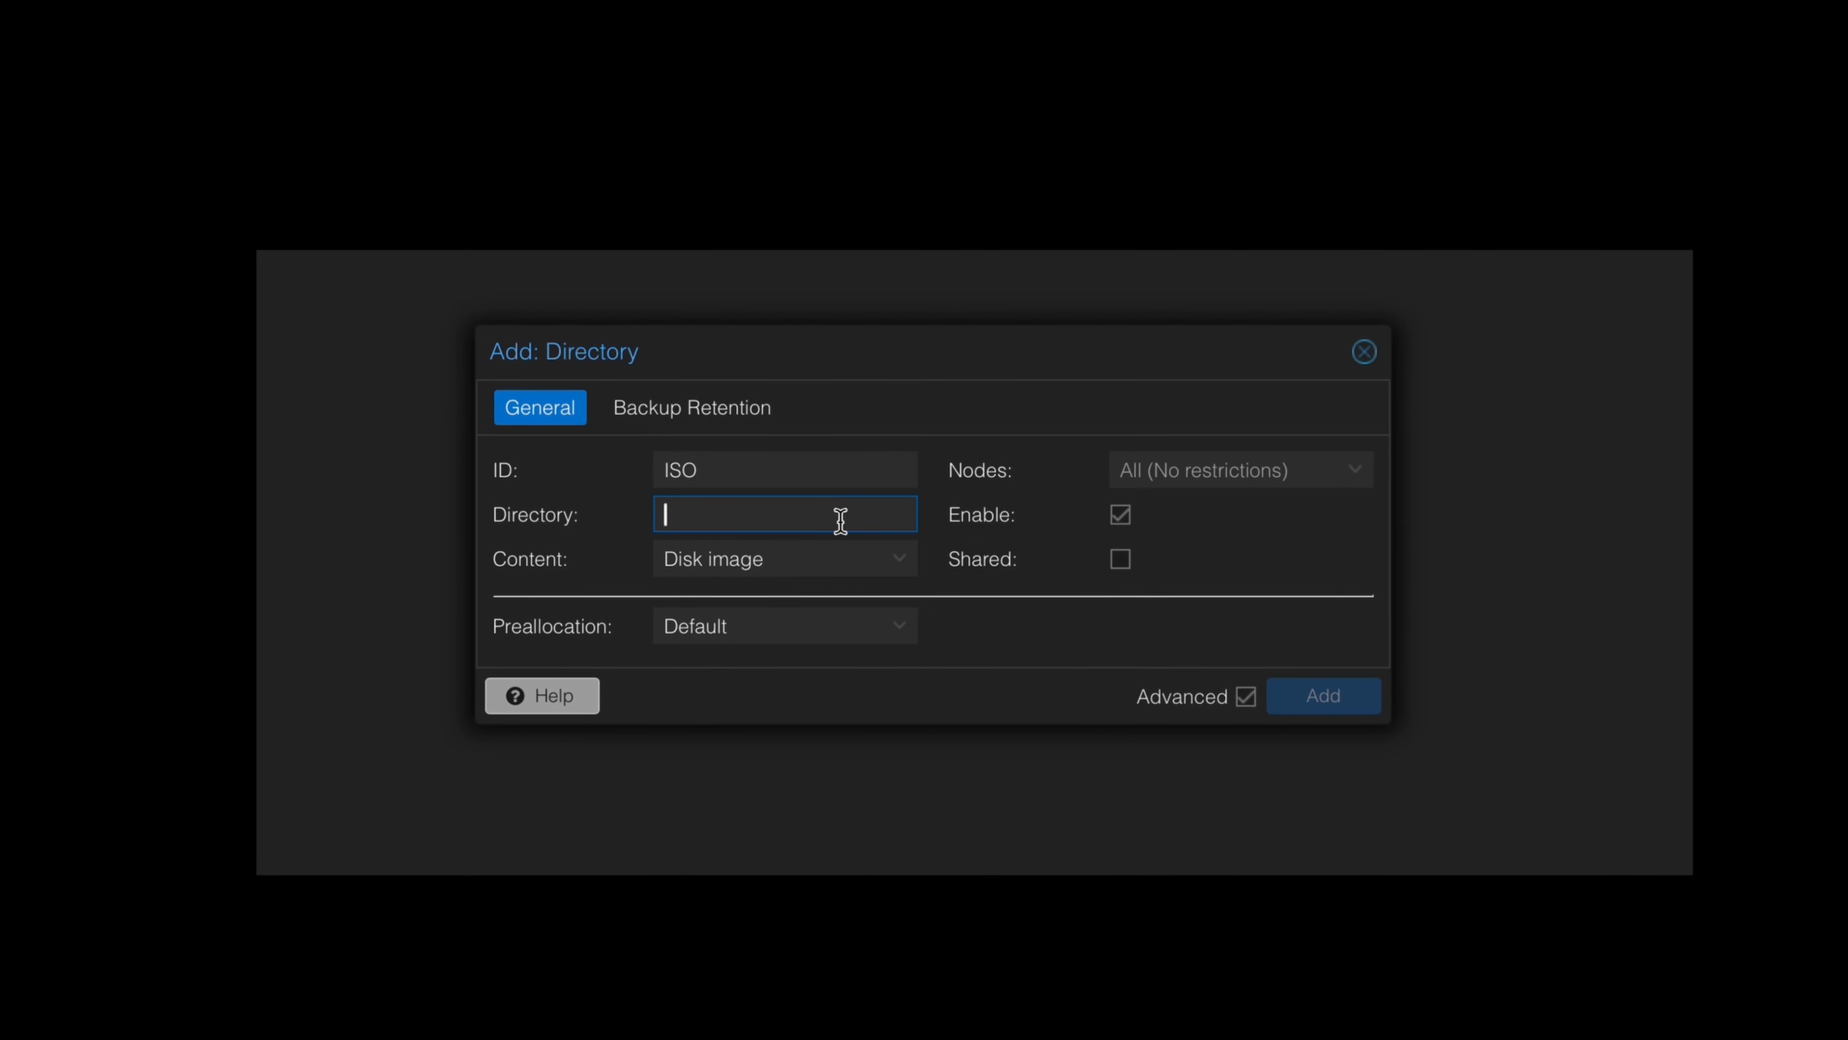
{"action": "type", "text": "/var/lib/"}
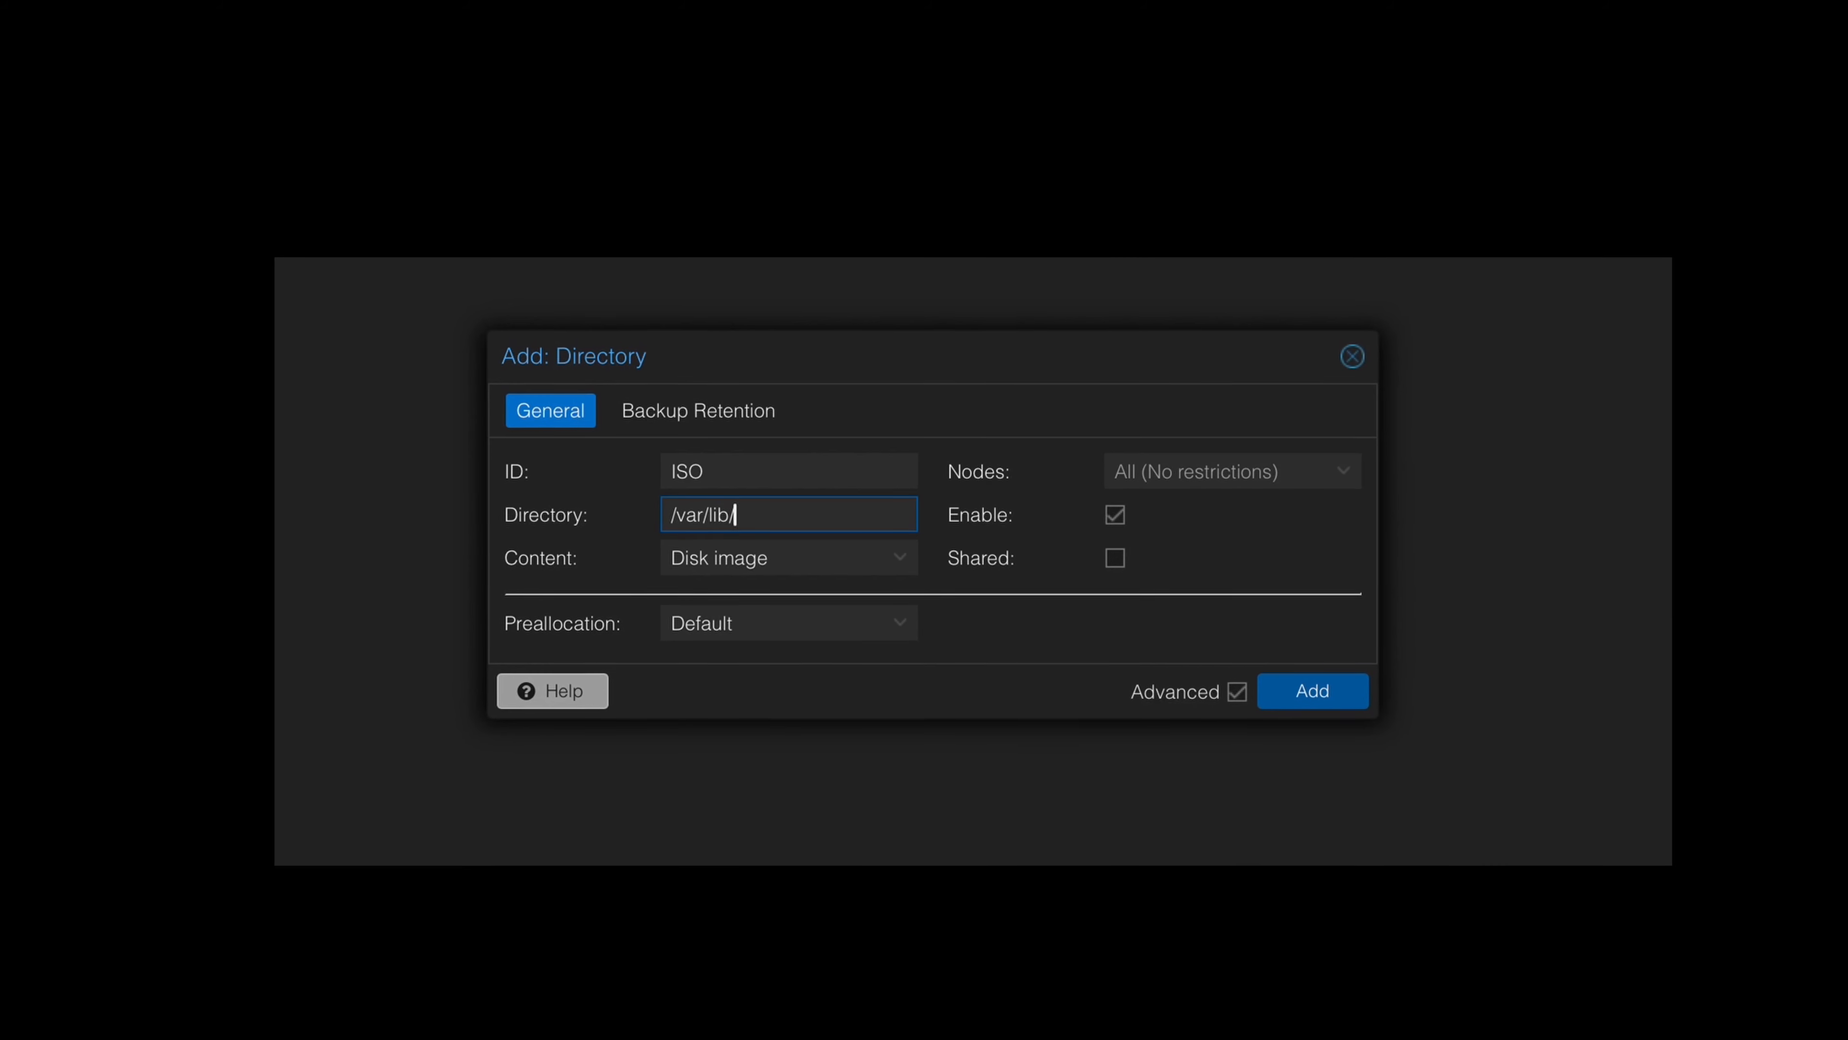
{"action": "type", "text": "vz/template/"}
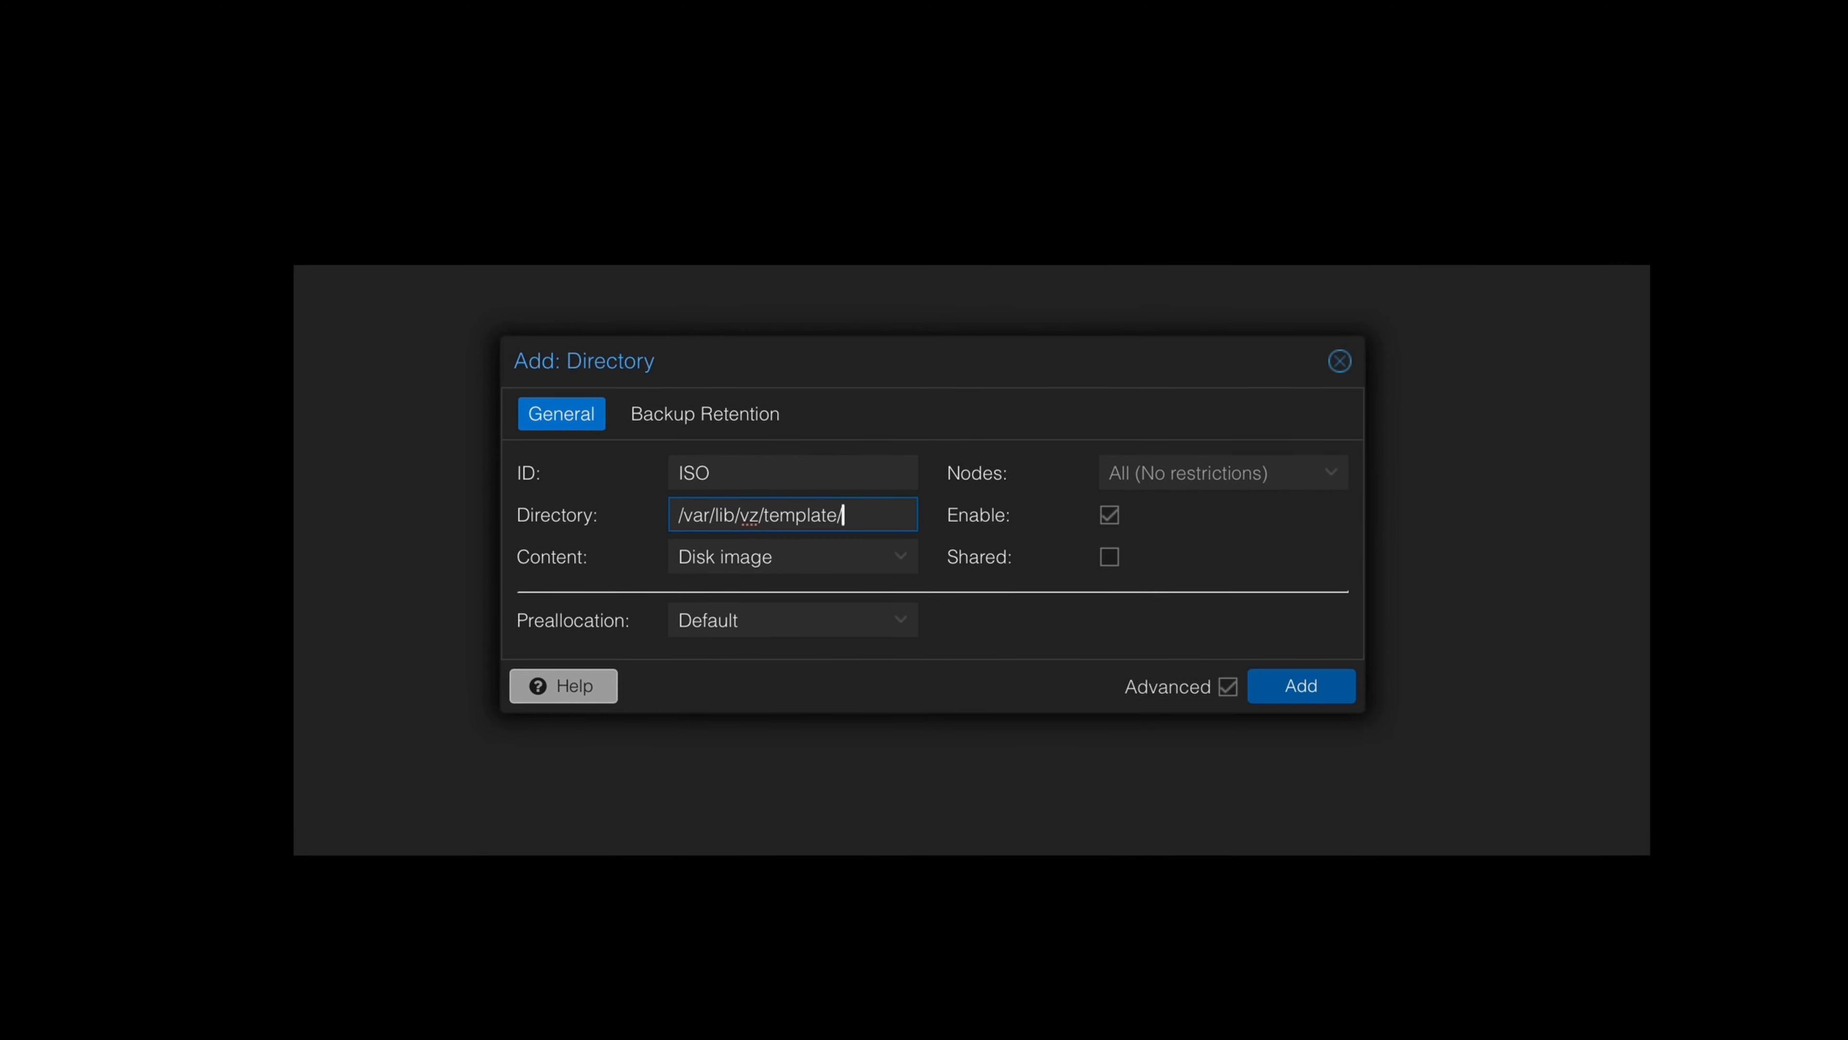
{"action": "type", "text": "ios"}
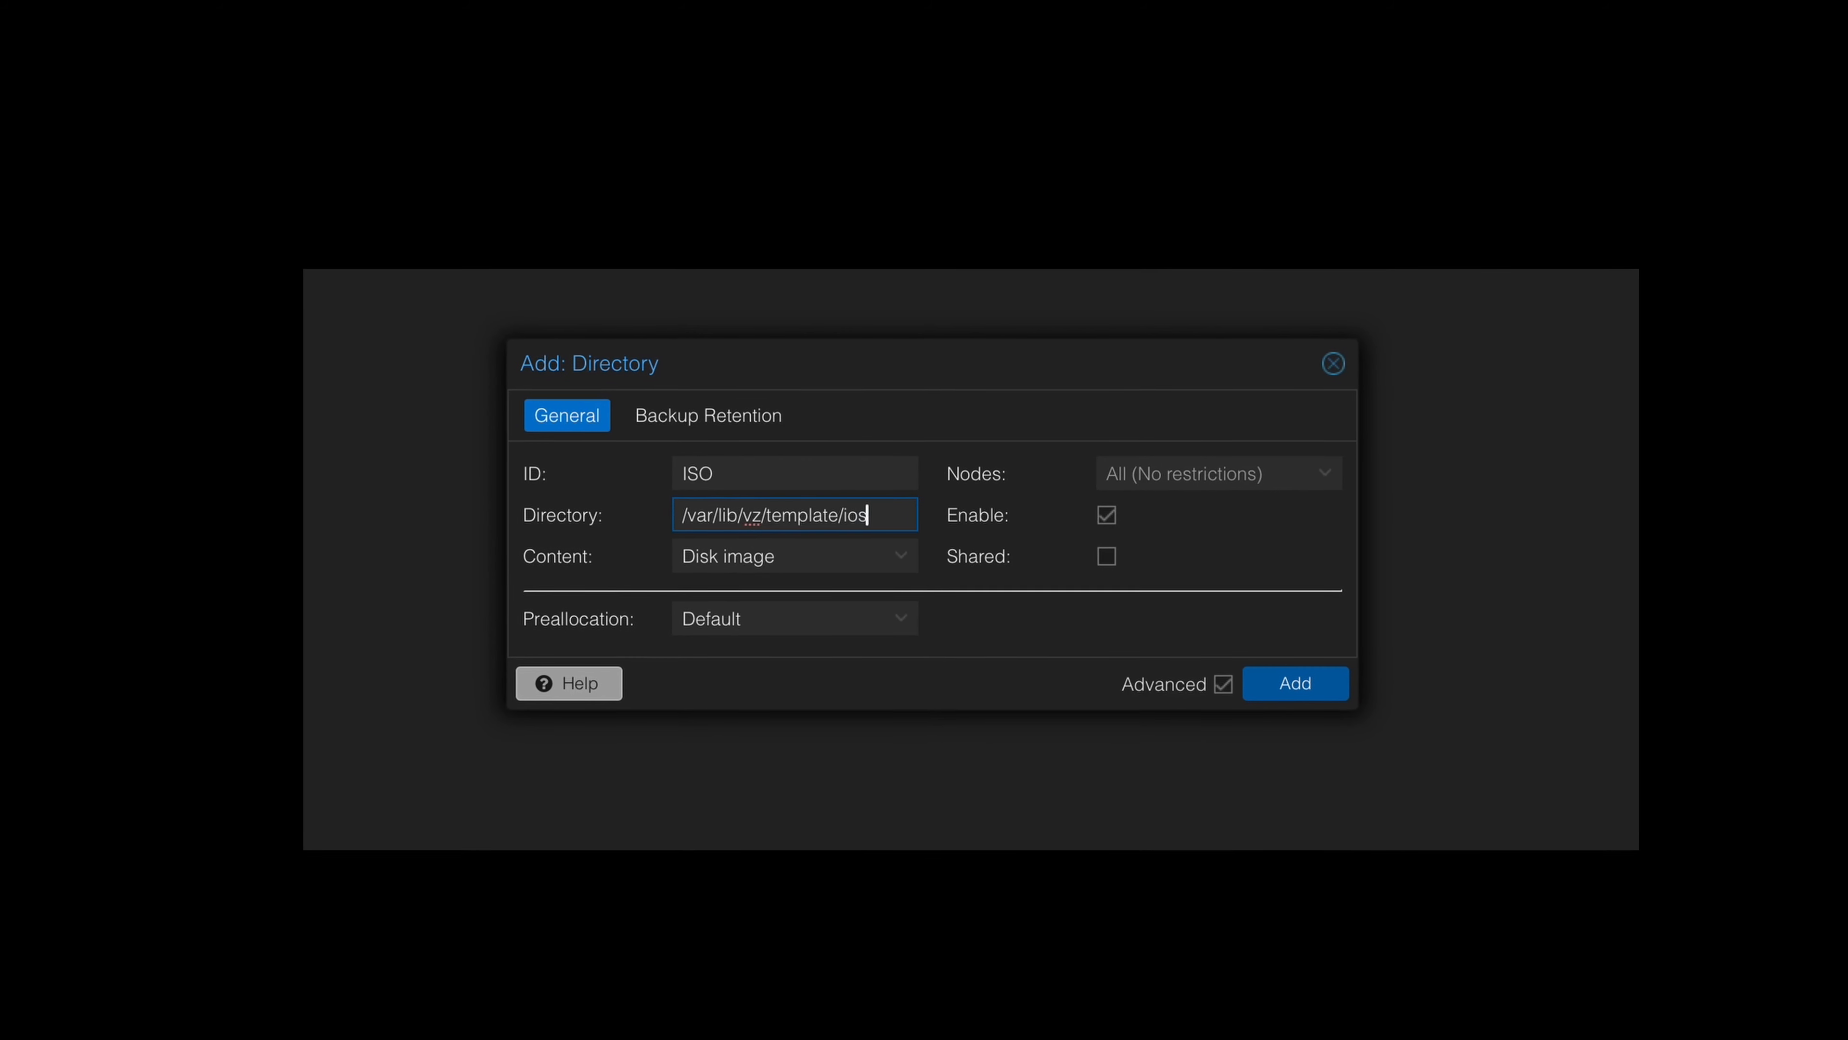
{"action": "key", "text": "BackSpace"}
{"action": "key", "text": "BackSpace"}
{"action": "type", "text": "so"}
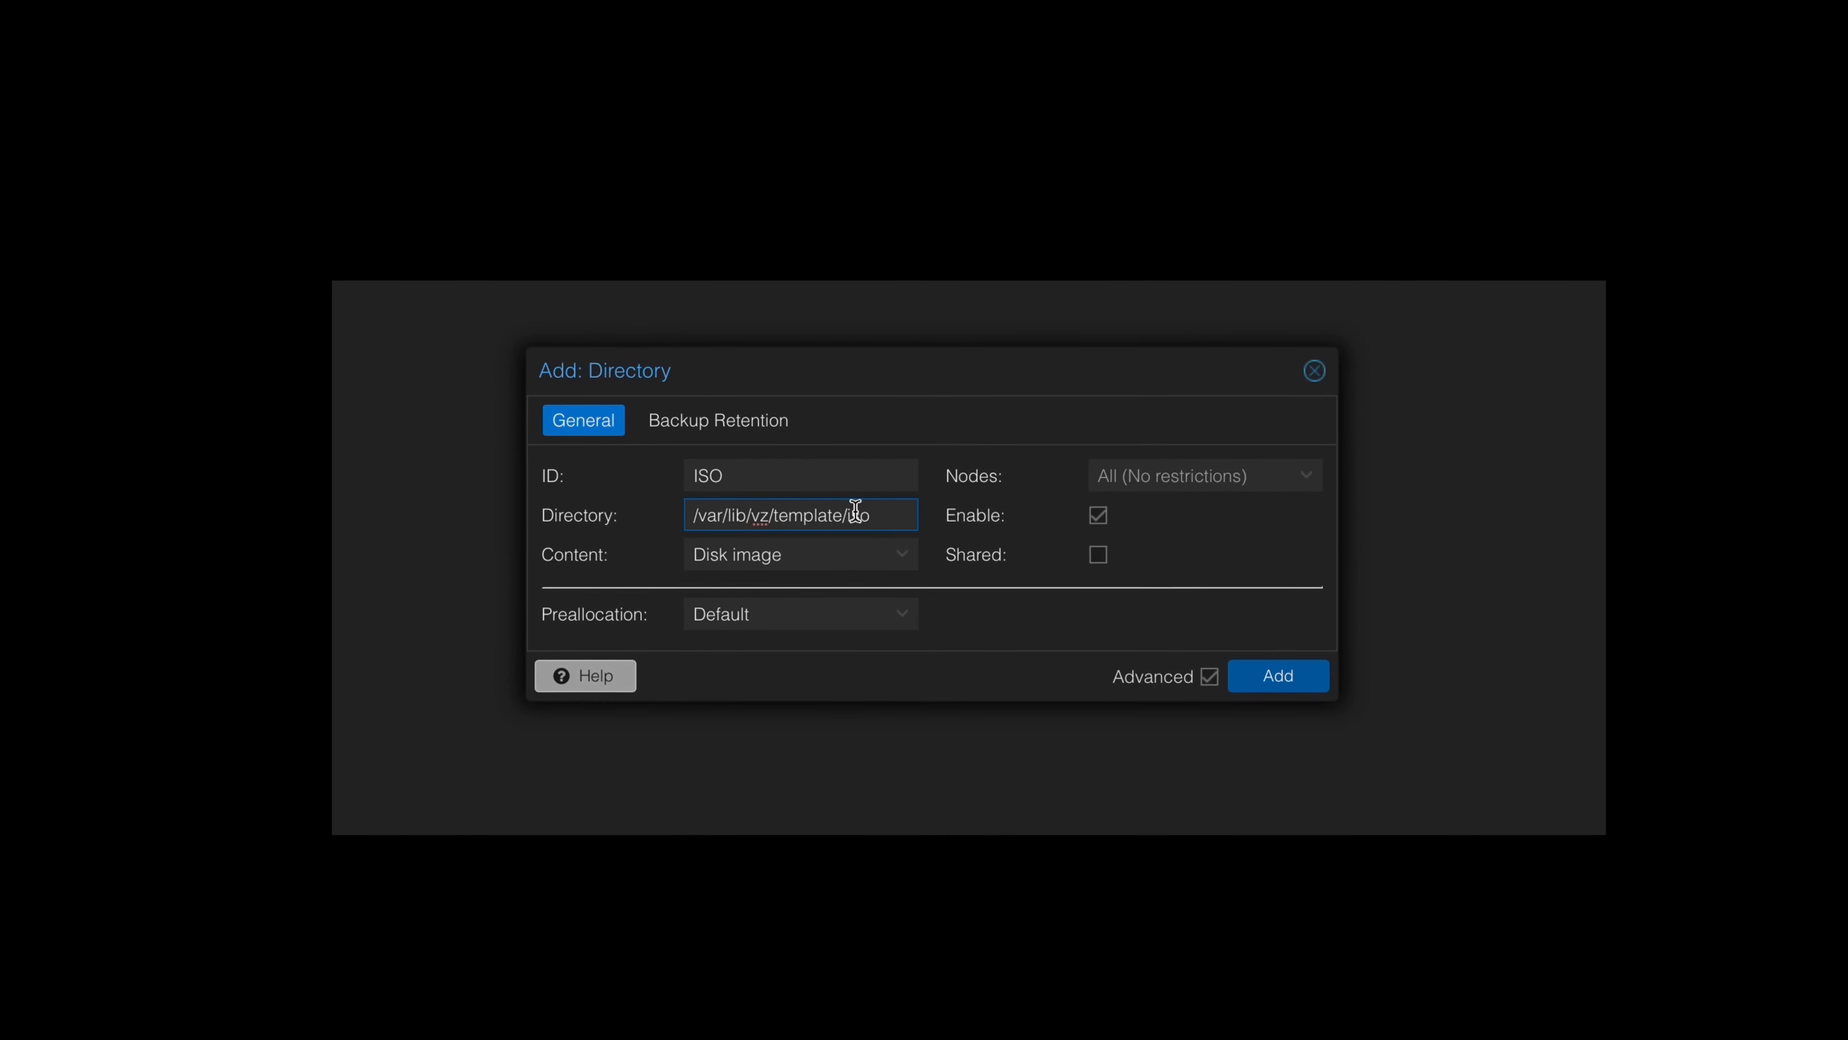
Restrict the storage's content to ISO image only, mark it as shared, and add it.
{"action": "left_click", "coordinate": [887, 557]}
{"action": "left_click", "coordinate": [796, 621]}
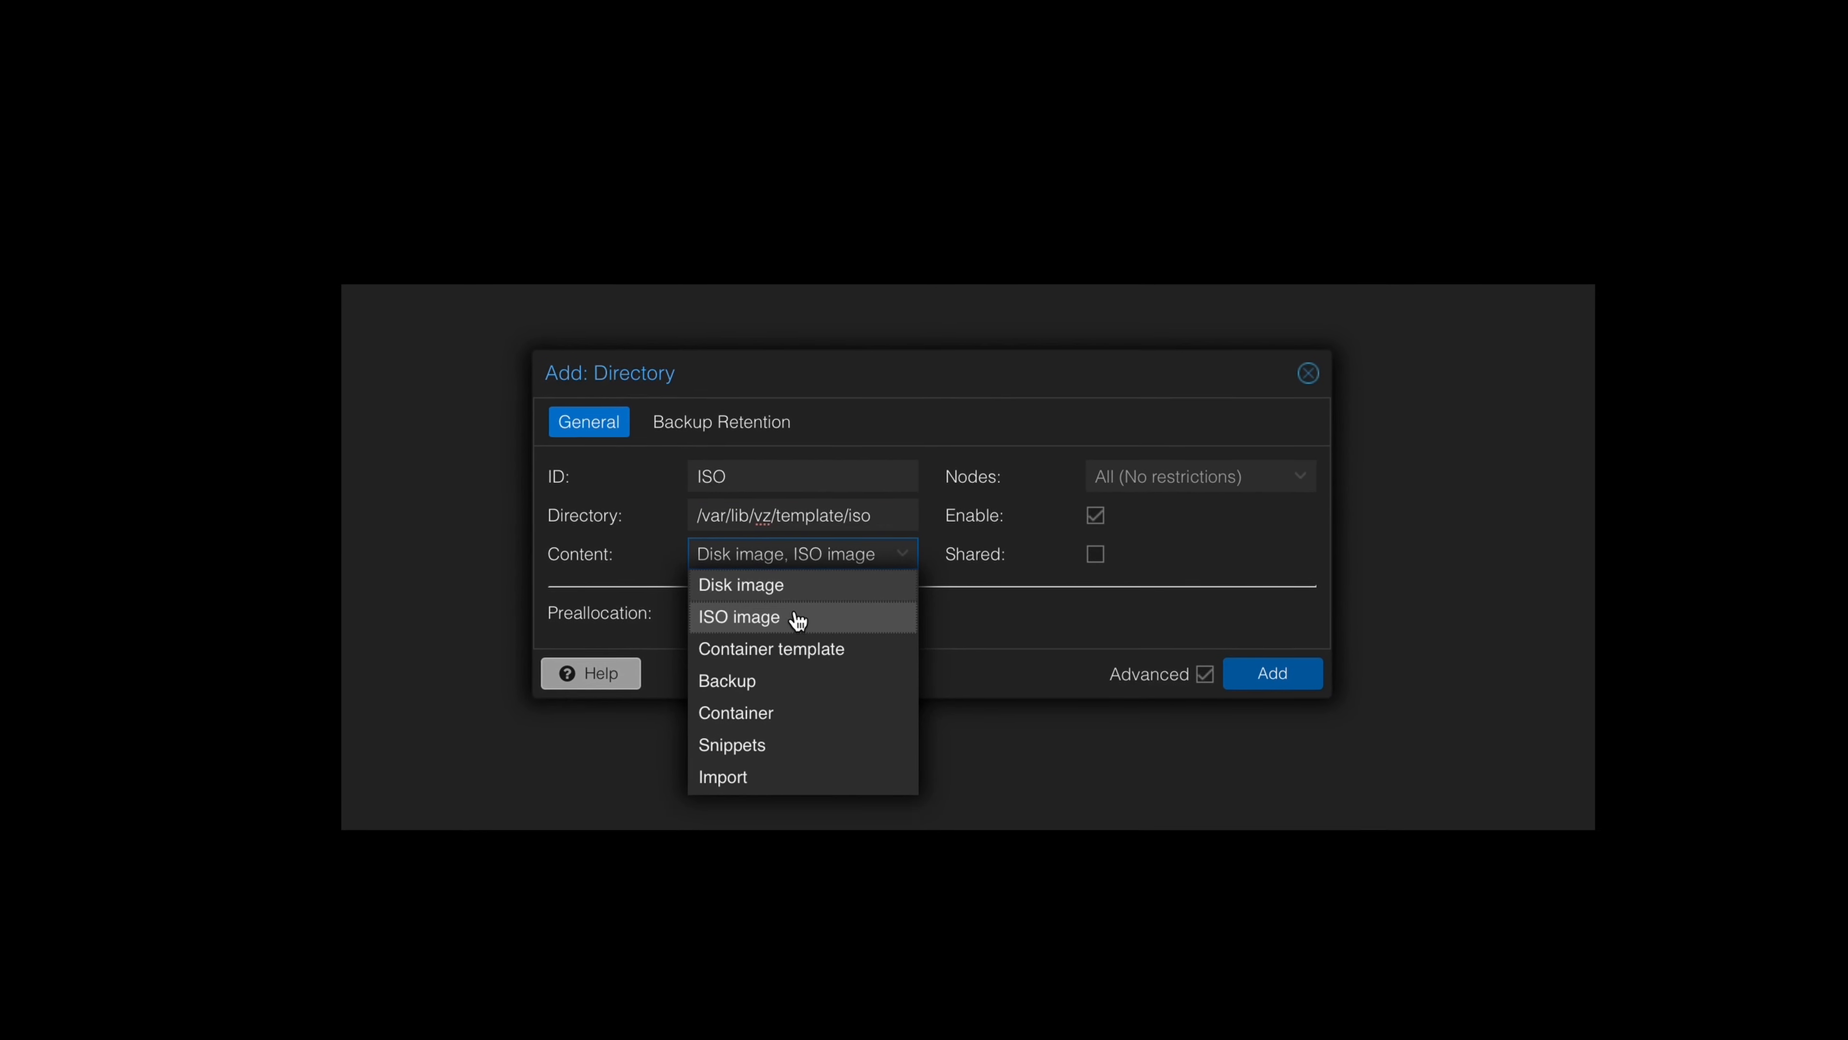
{"action": "left_click", "coordinate": [816, 588]}
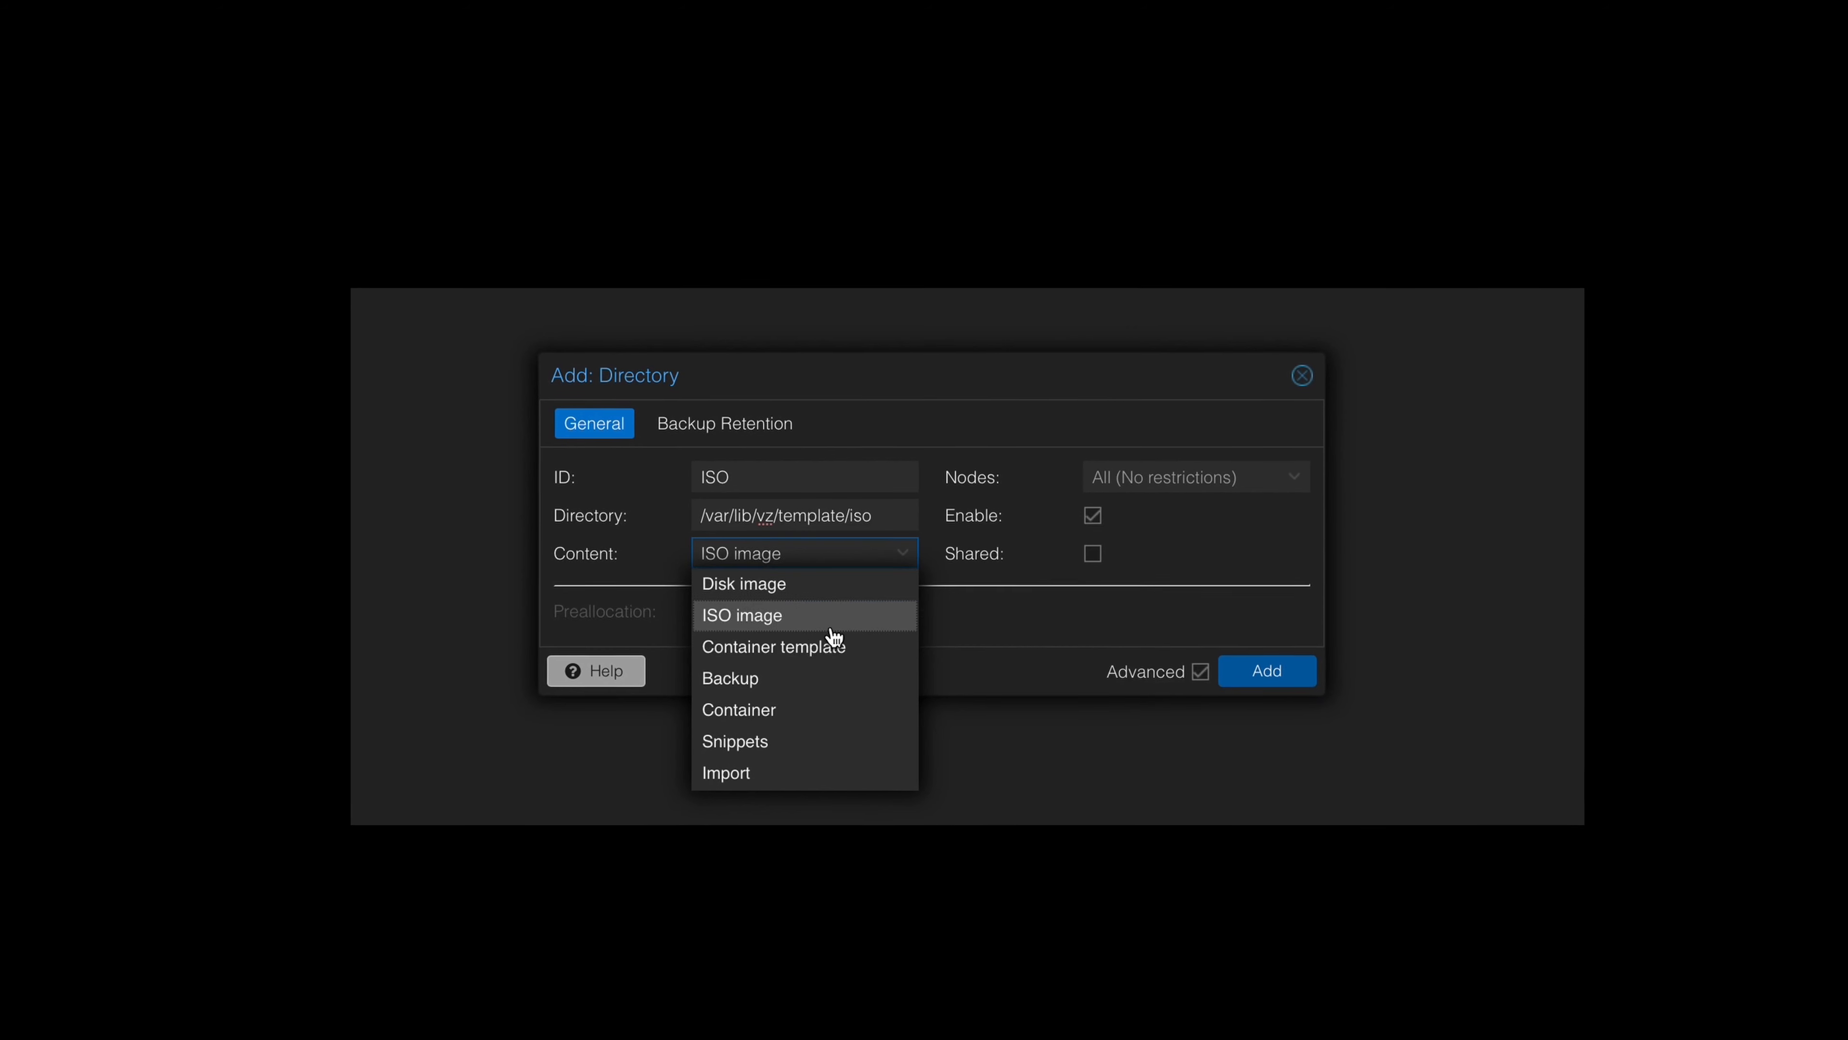
{"action": "left_click", "coordinate": [1011, 680]}
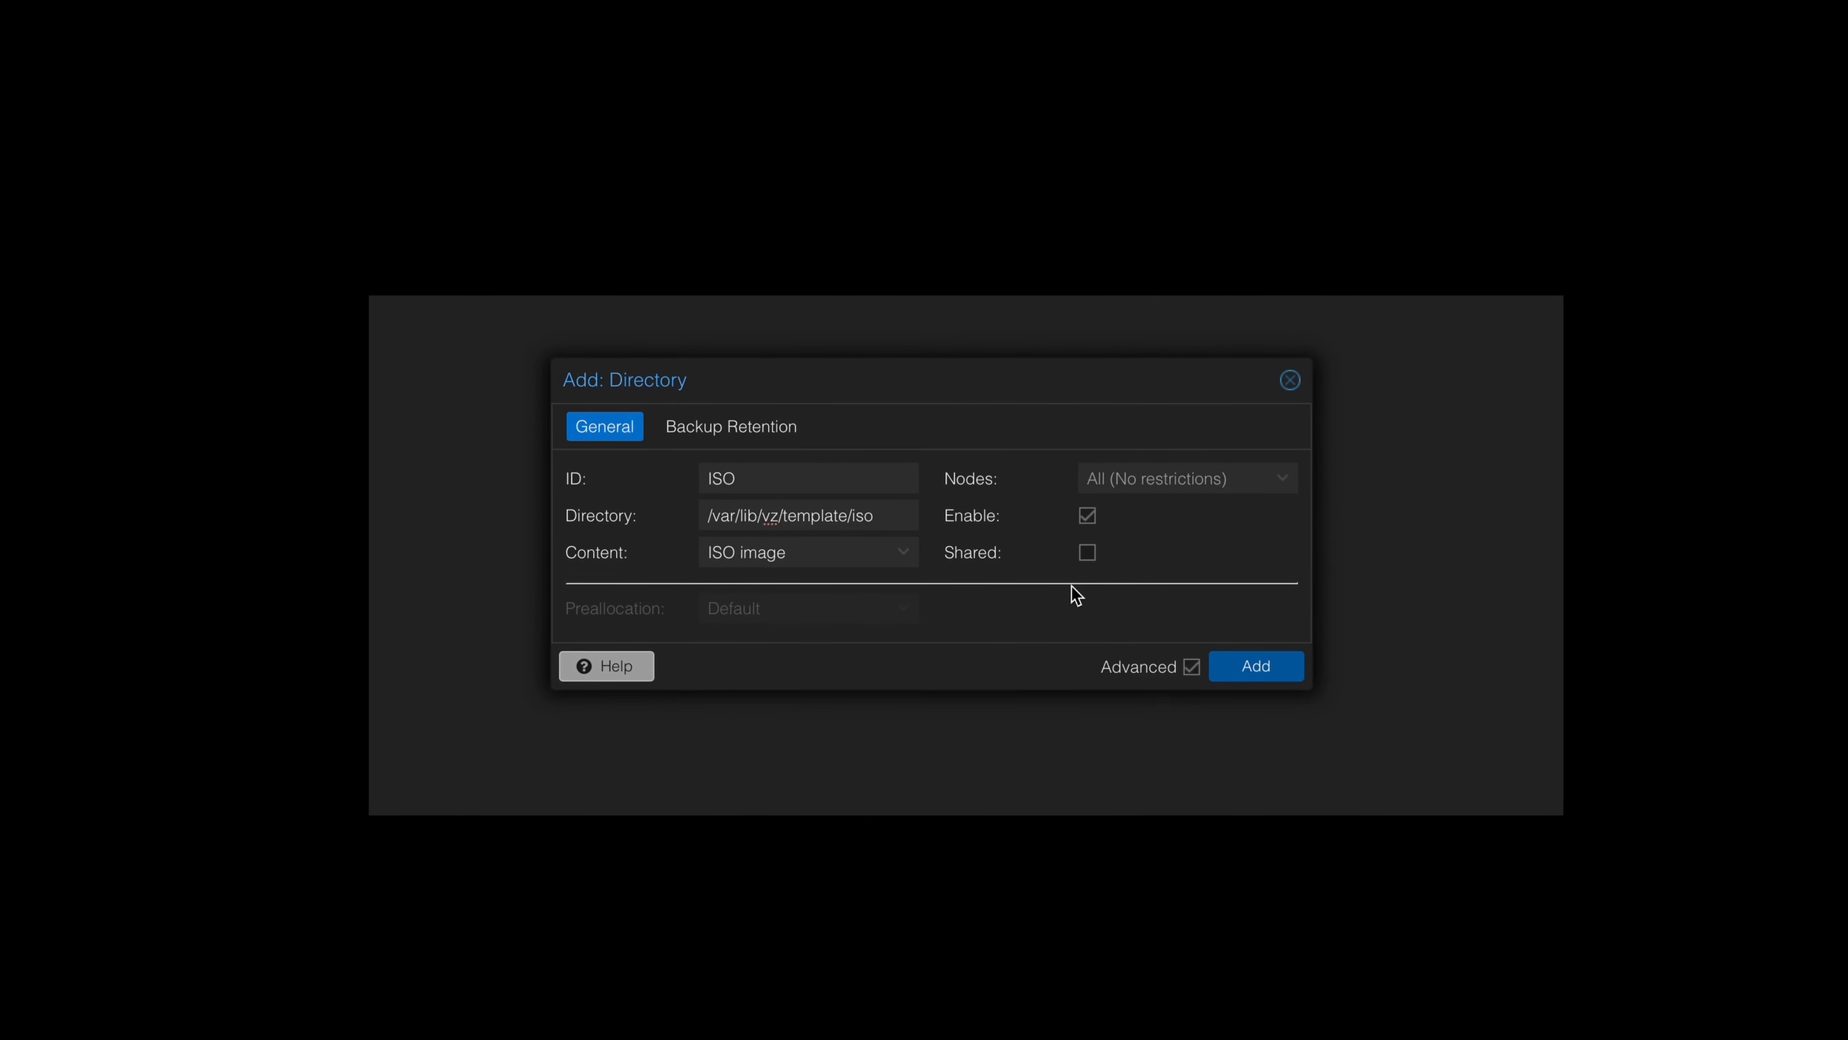
{"action": "left_click", "coordinate": [1087, 552]}
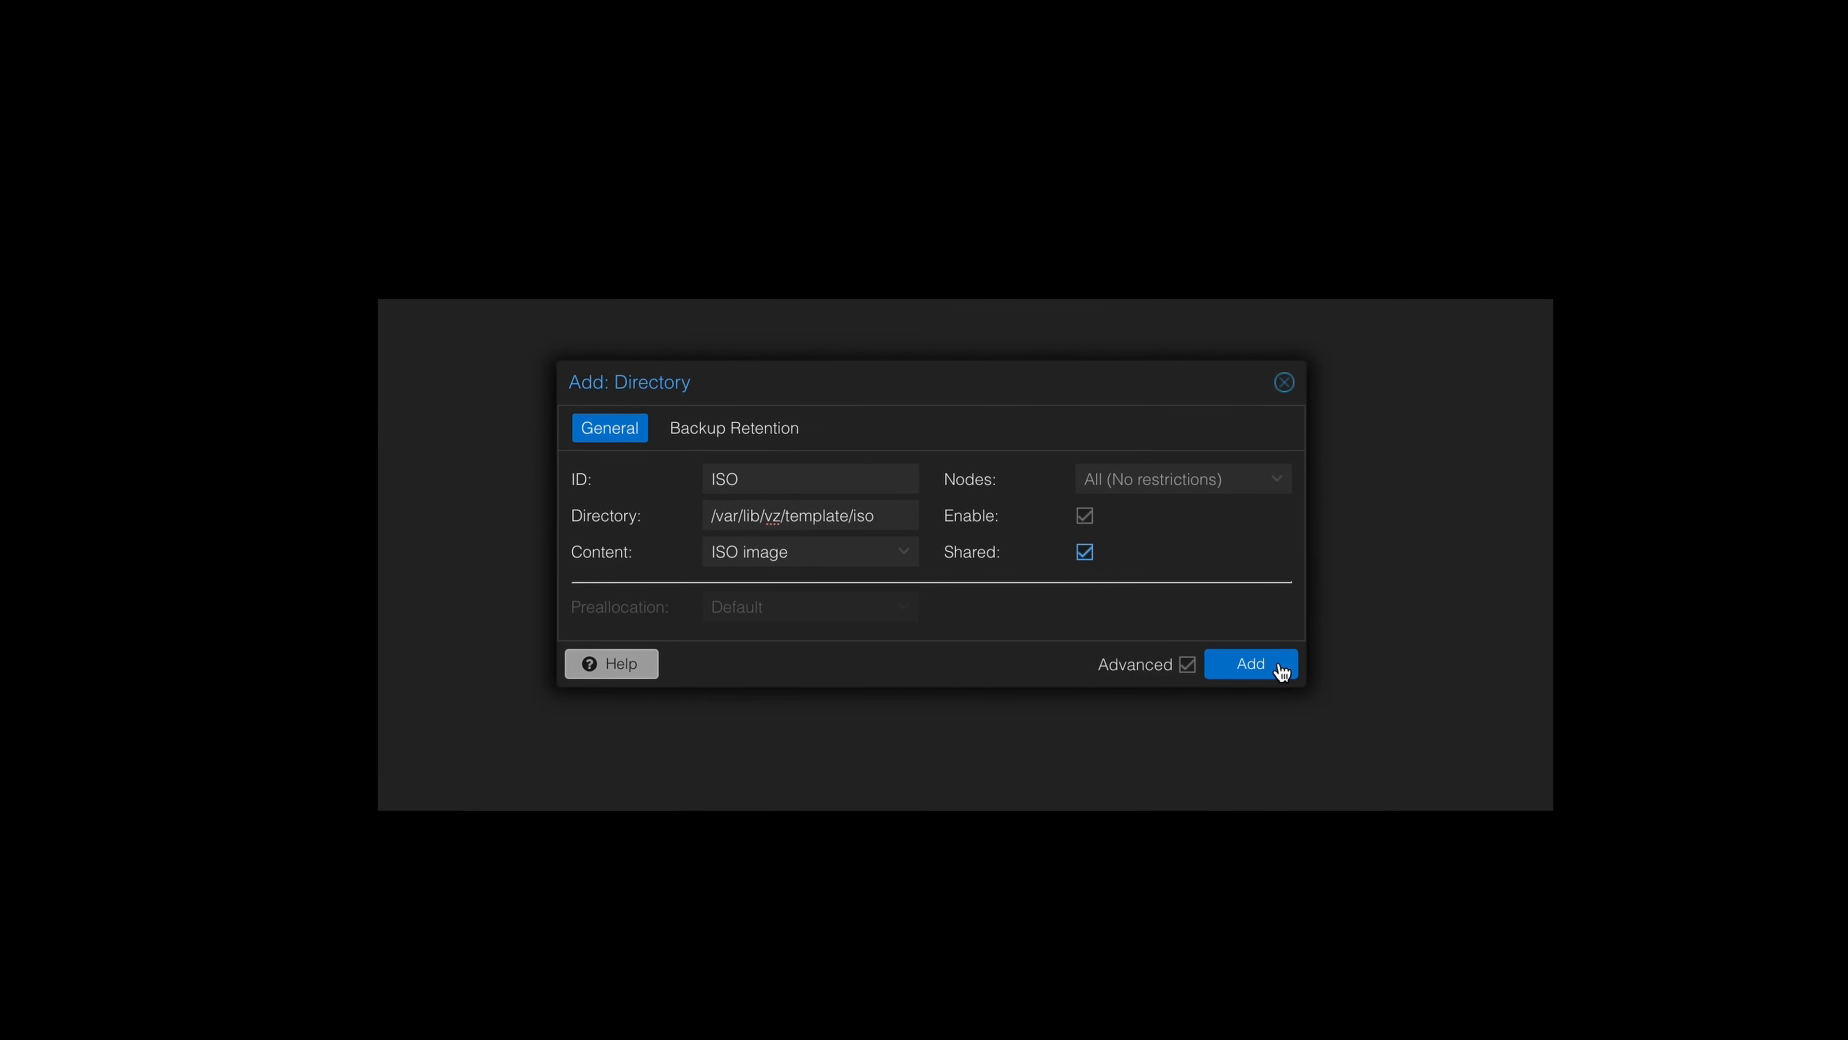
{"action": "left_click", "coordinate": [1187, 664]}
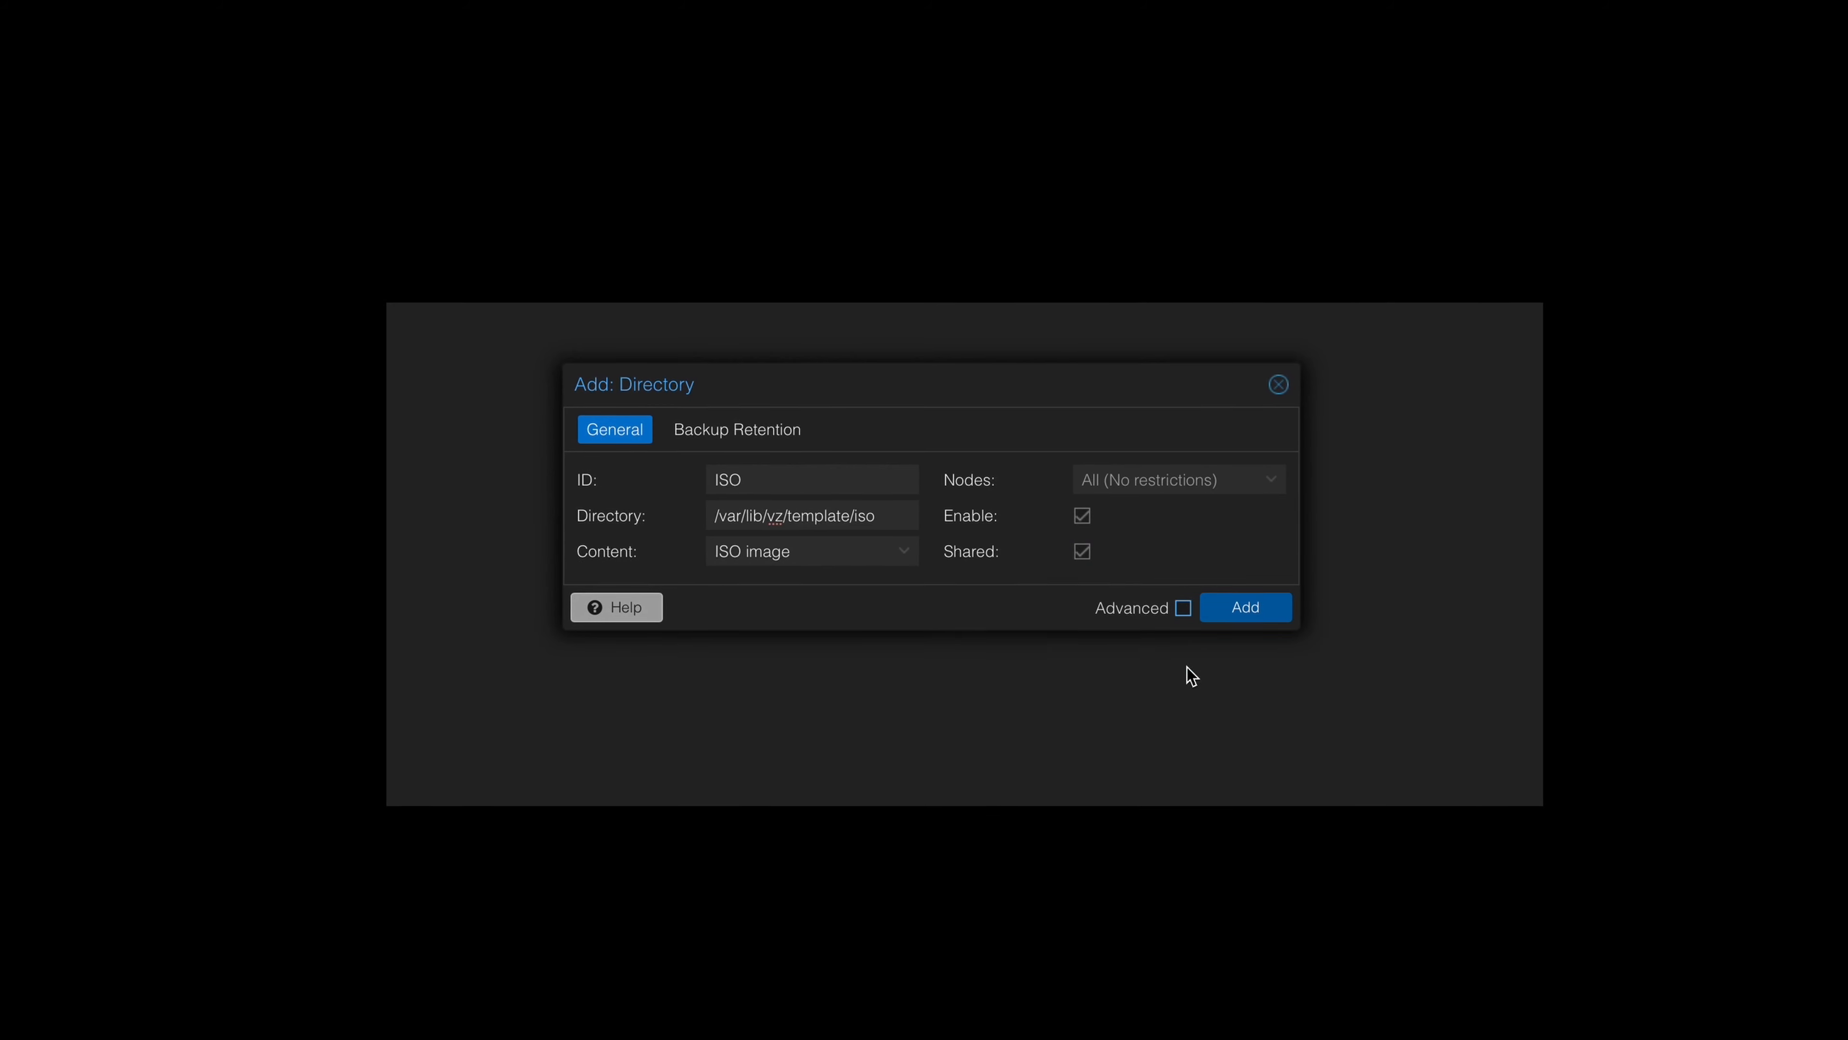
{"action": "left_click", "coordinate": [1184, 610]}
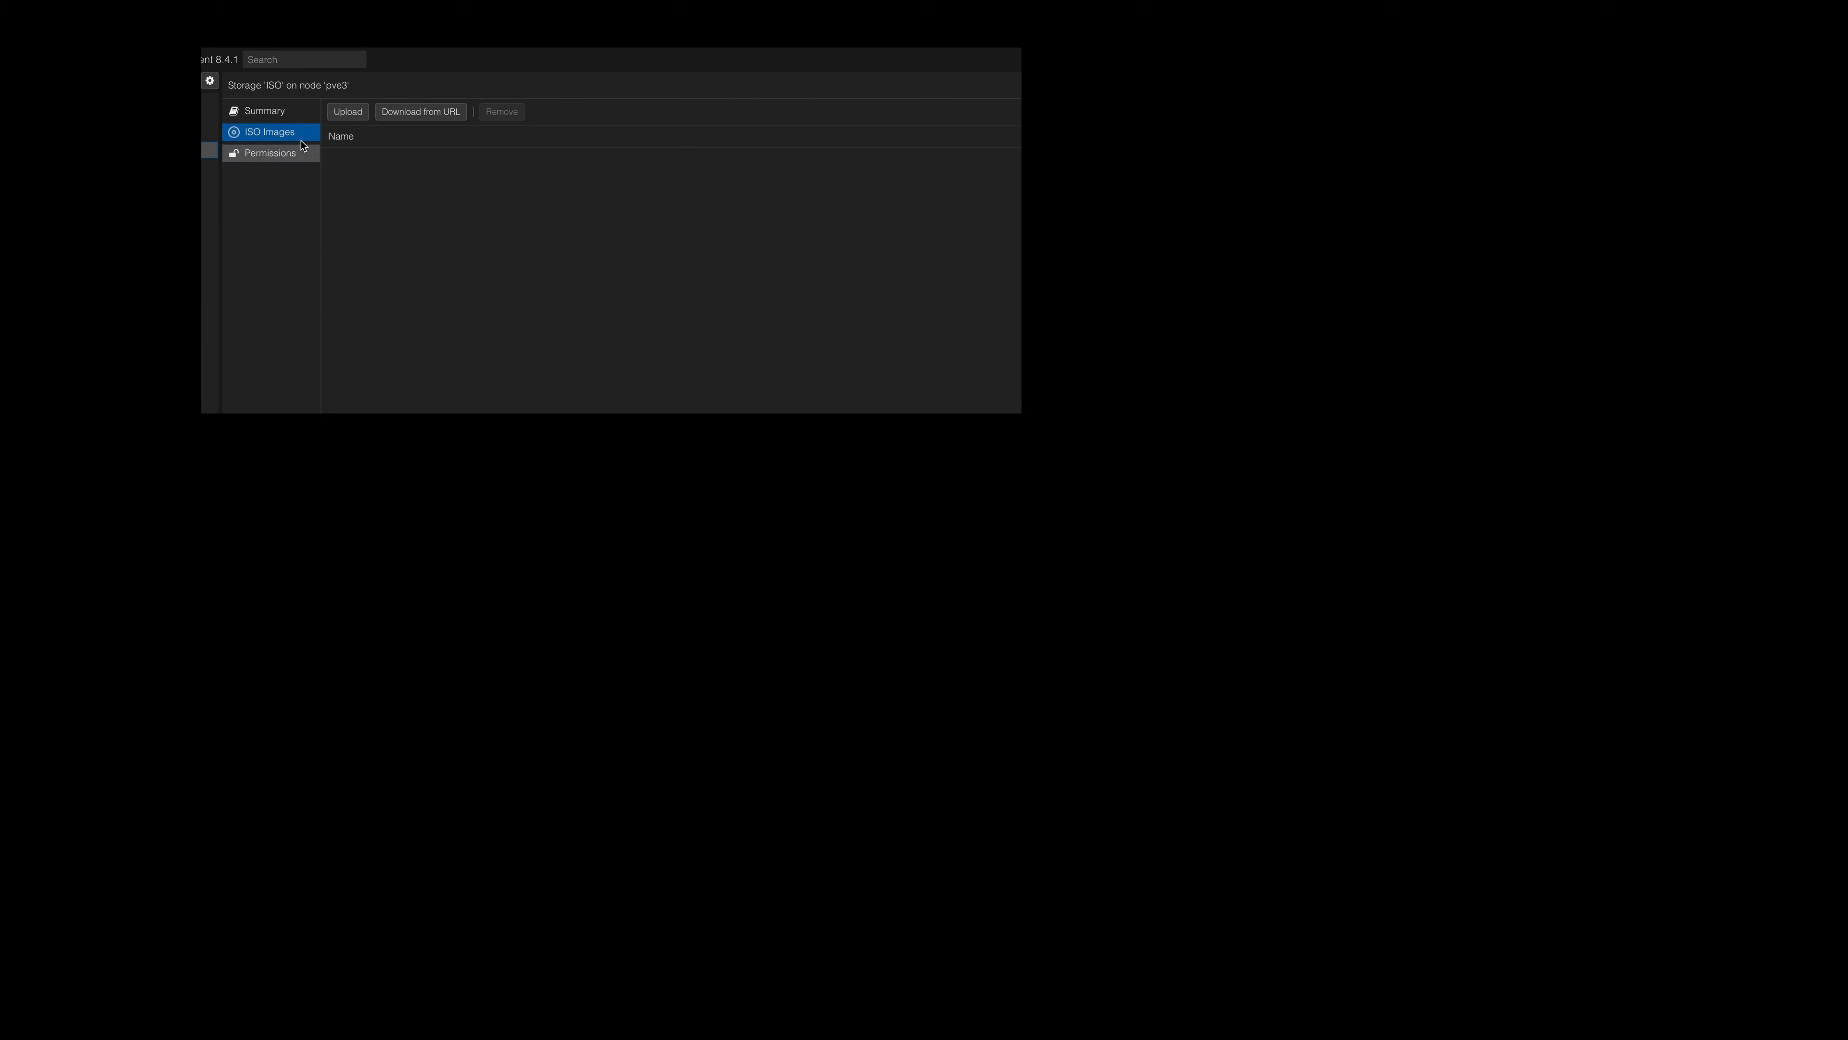
{"action": "left_click", "coordinate": [425, 113]}
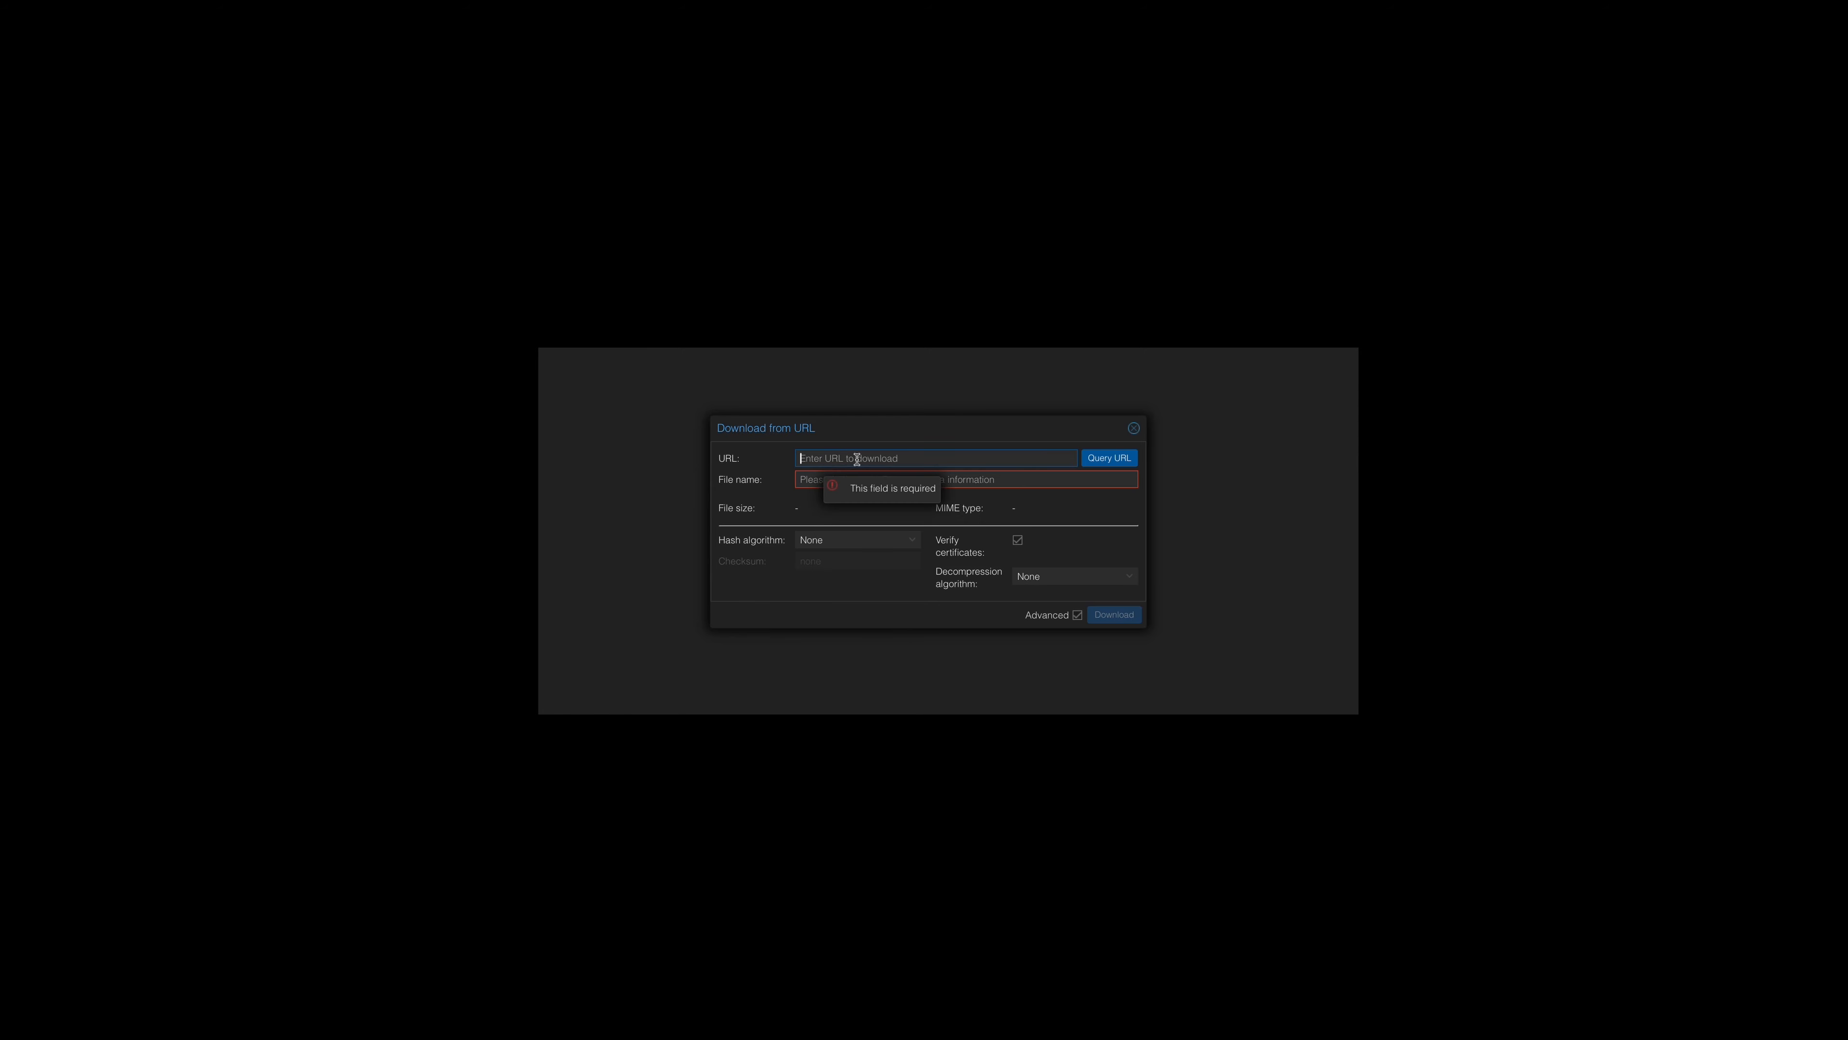
{"action": "type", "text": "https://sourceforge.net/projects/xigmanas/files/latest/download"}
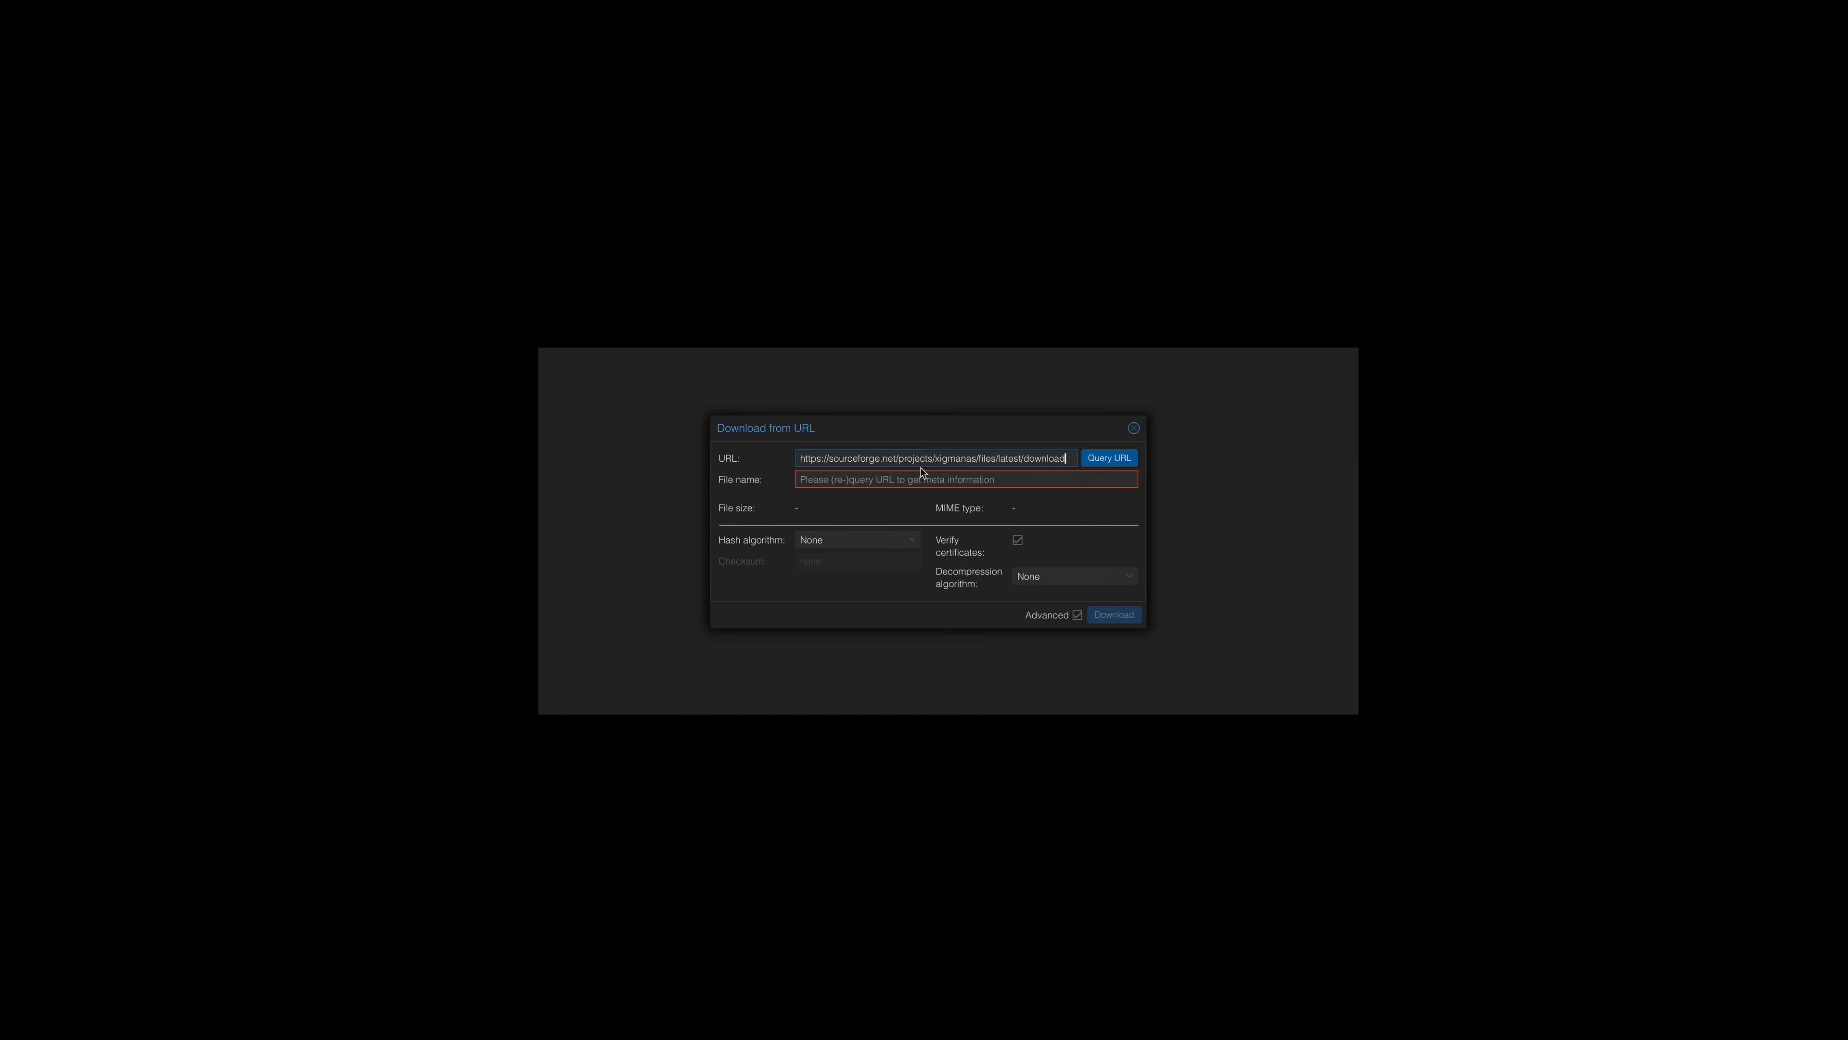
{"action": "left_click", "coordinate": [1114, 458]}
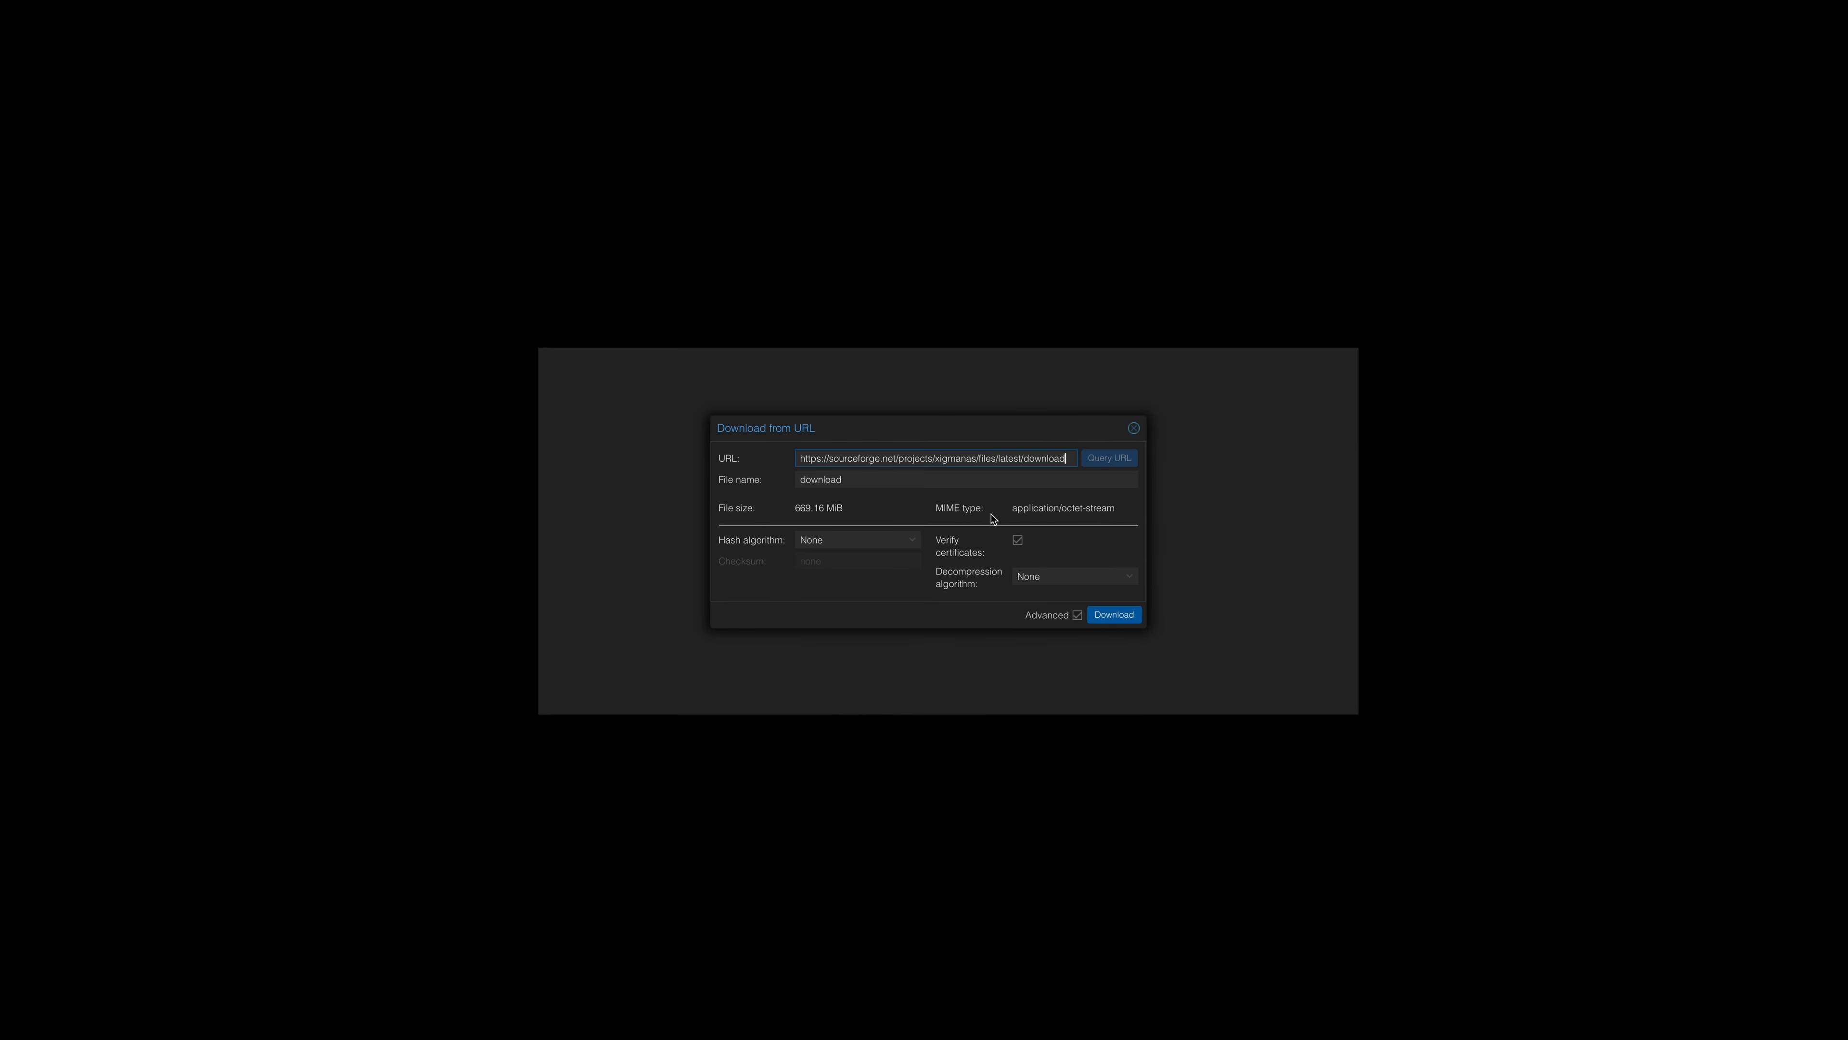
Name the downloaded file XigmaNAS13.iso and start the download.
{"action": "double_click", "coordinate": [854, 481]}
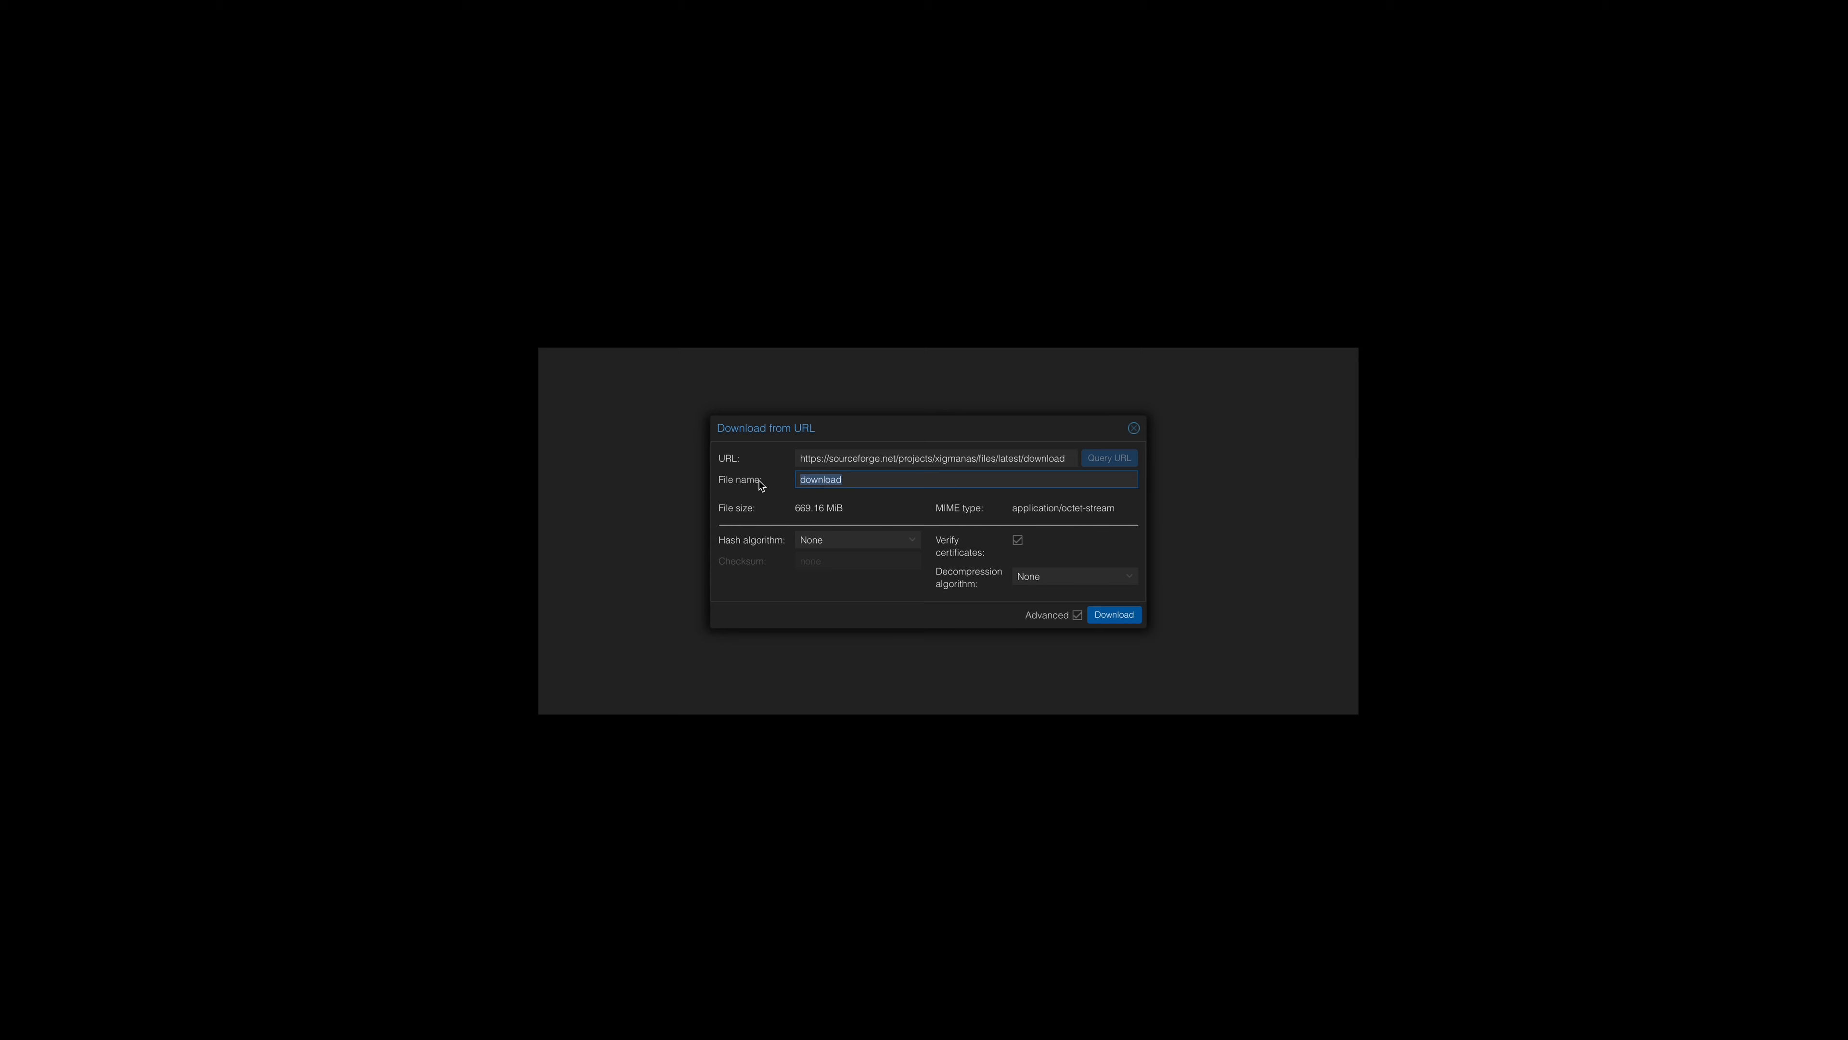
{"action": "type", "text": "XigmaNAS"}
{"action": "type", "text": "13.iso"}
{"action": "left_click", "coordinate": [1116, 616]}
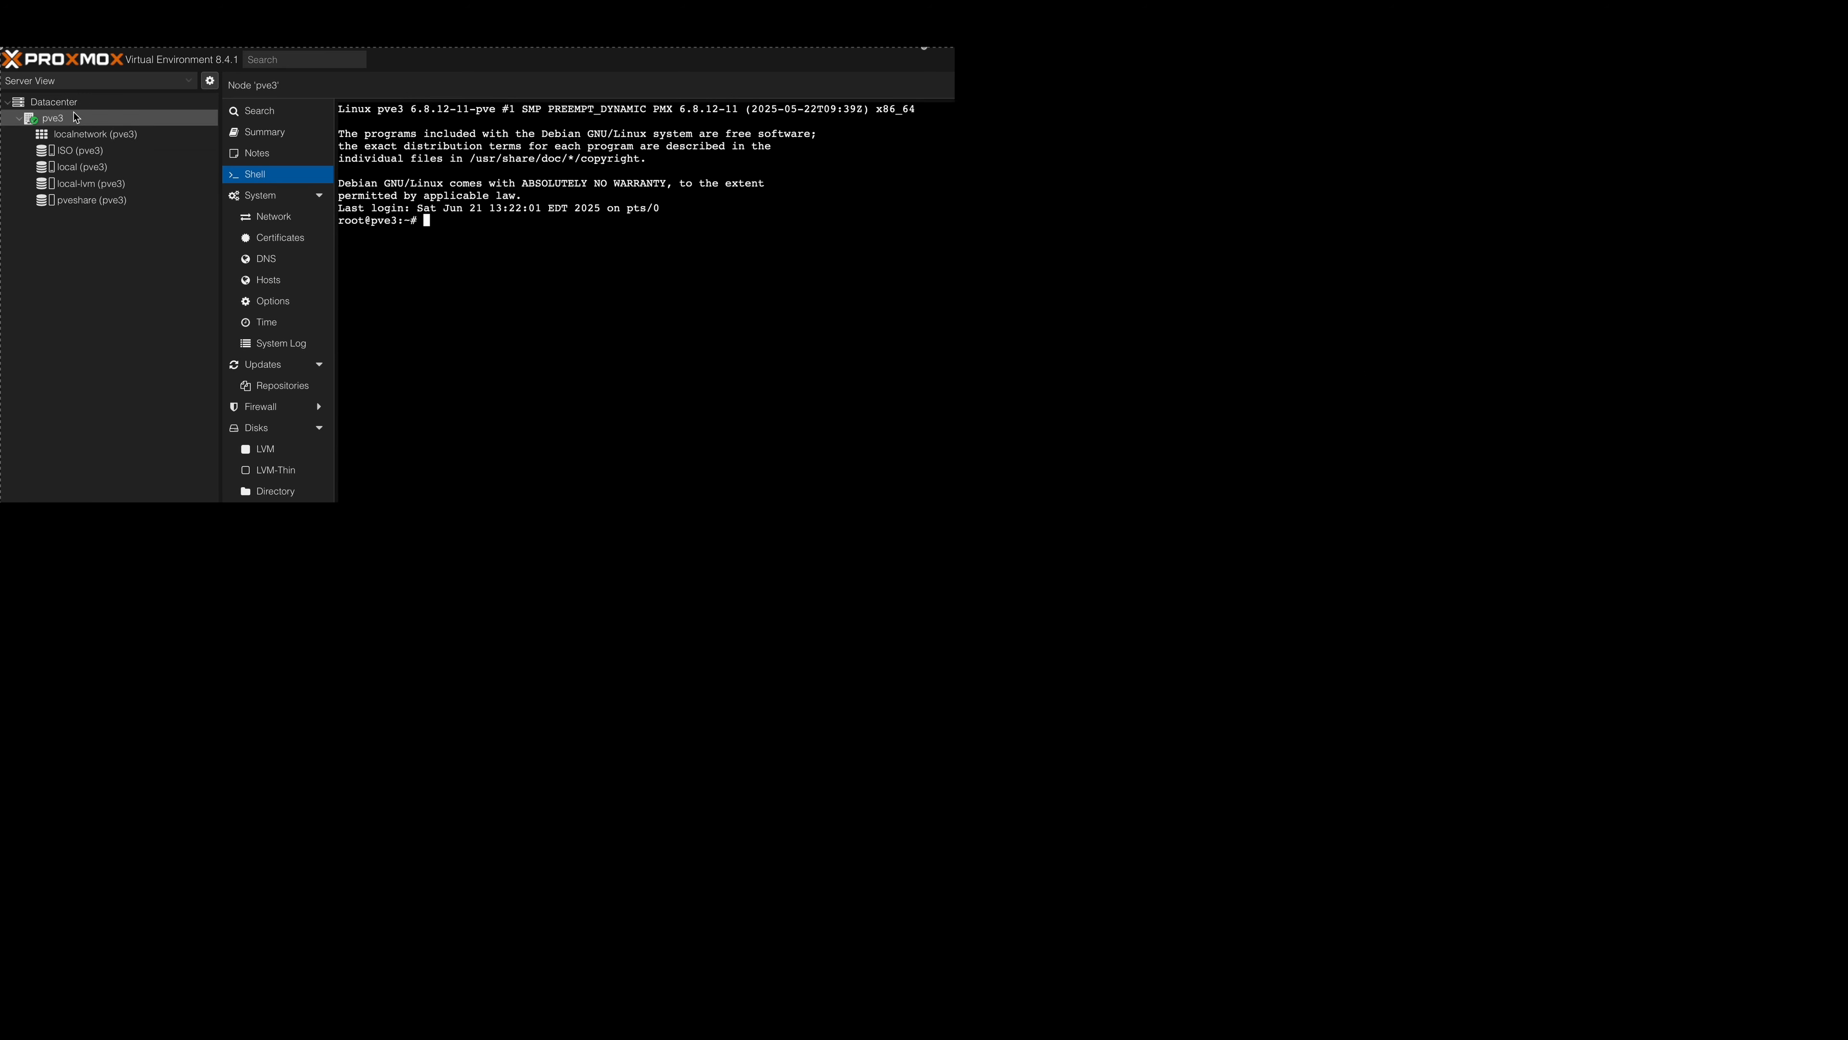
Start creating a virtual machine on node pve3 with VM ID 101 and the name xnas.
{"action": "right_click", "coordinate": [70, 118]}
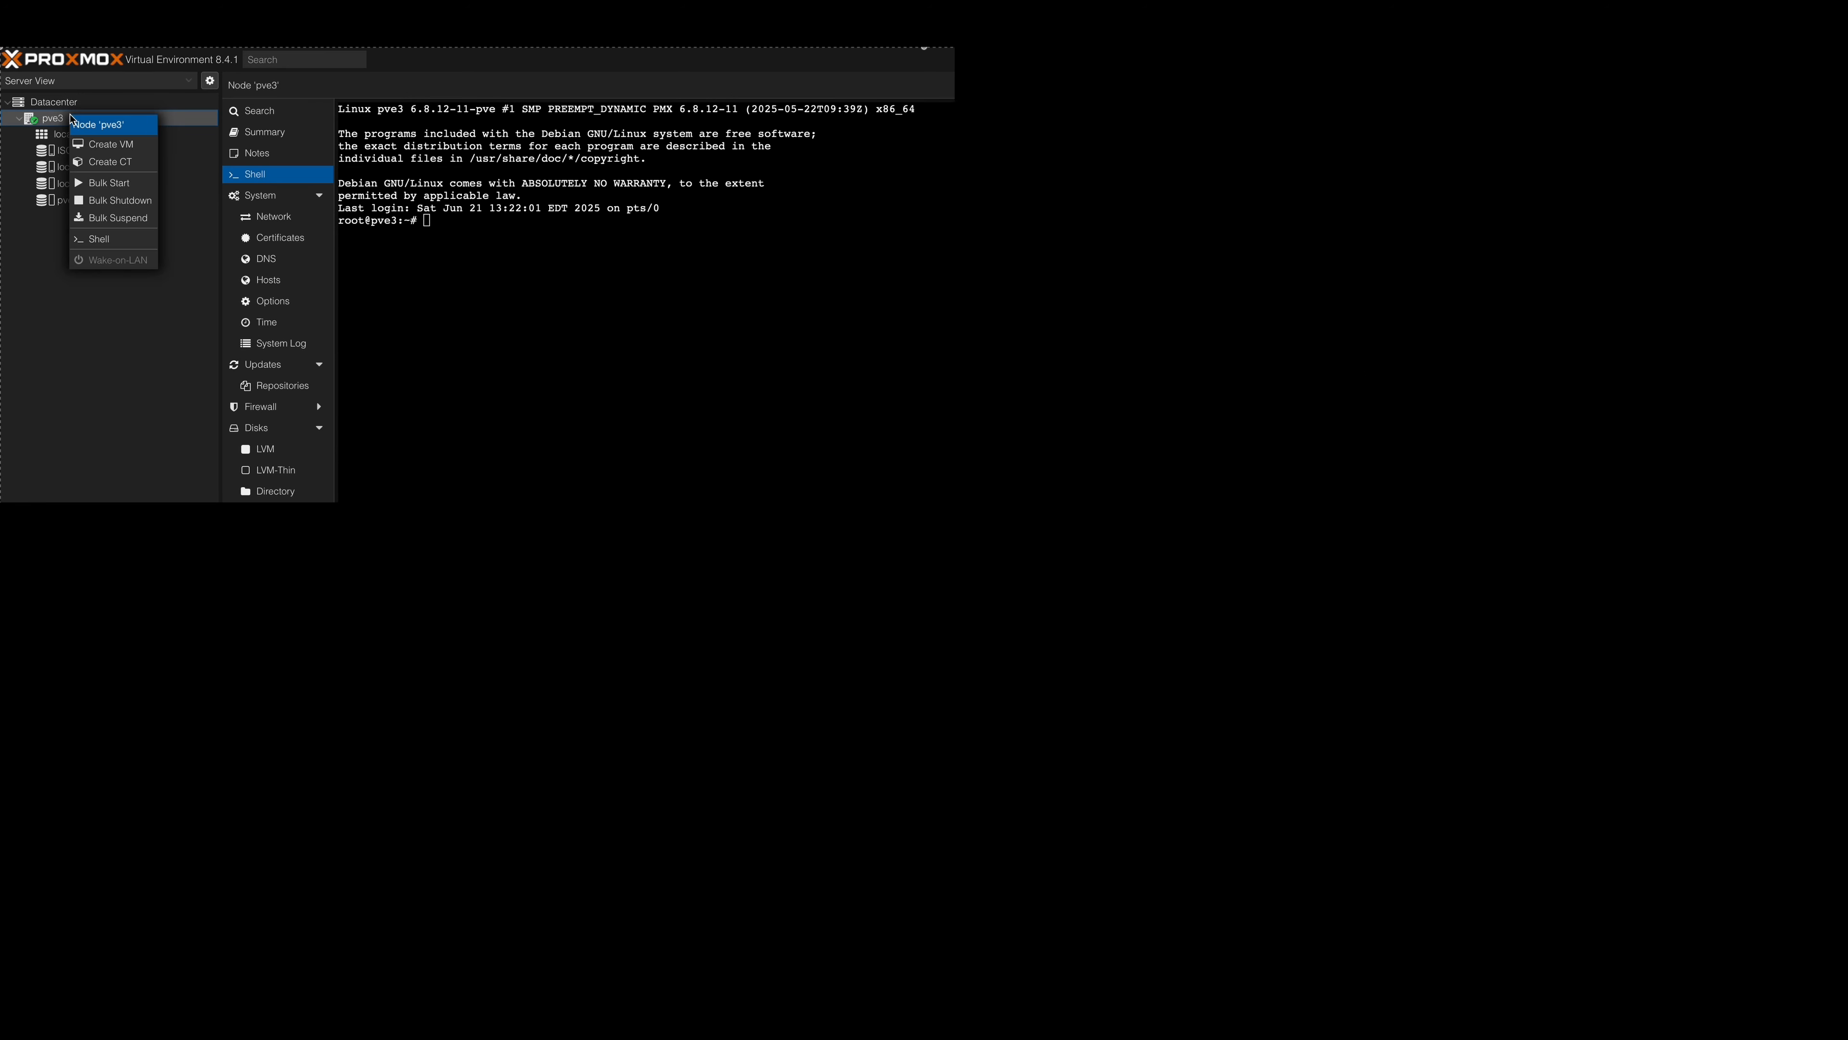
{"action": "left_click", "coordinate": [121, 148]}
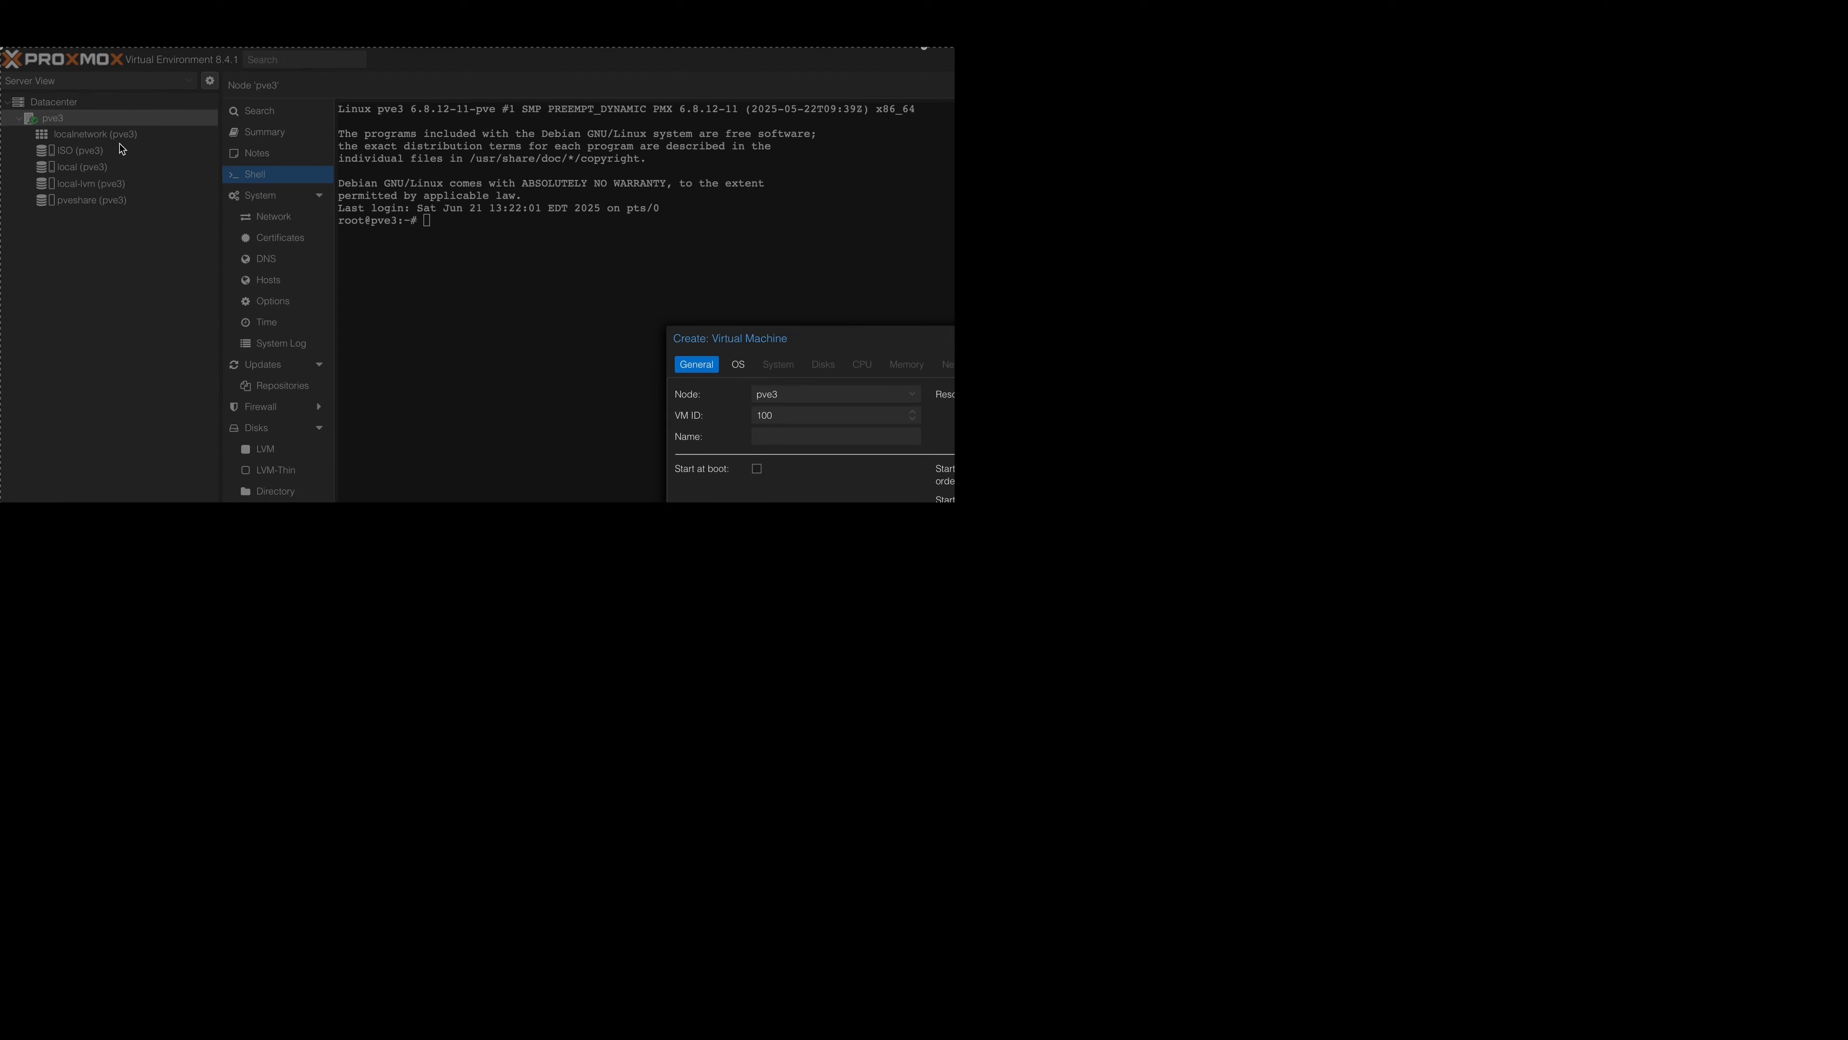
{"action": "left_click", "coordinate": [786, 418]}
{"action": "key", "text": "BackSpace"}
{"action": "type", "text": "1"}
{"action": "left_click", "coordinate": [907, 437]}
{"action": "type", "text": "xmas"}
{"action": "left_click", "coordinate": [769, 437]}
{"action": "key", "text": "BackSpace"}
{"action": "type", "text": "nas"}
Choose XigmaNAS13.iso from the ISO storage as the virtual machine's installation image.
{"action": "left_click", "coordinate": [737, 364]}
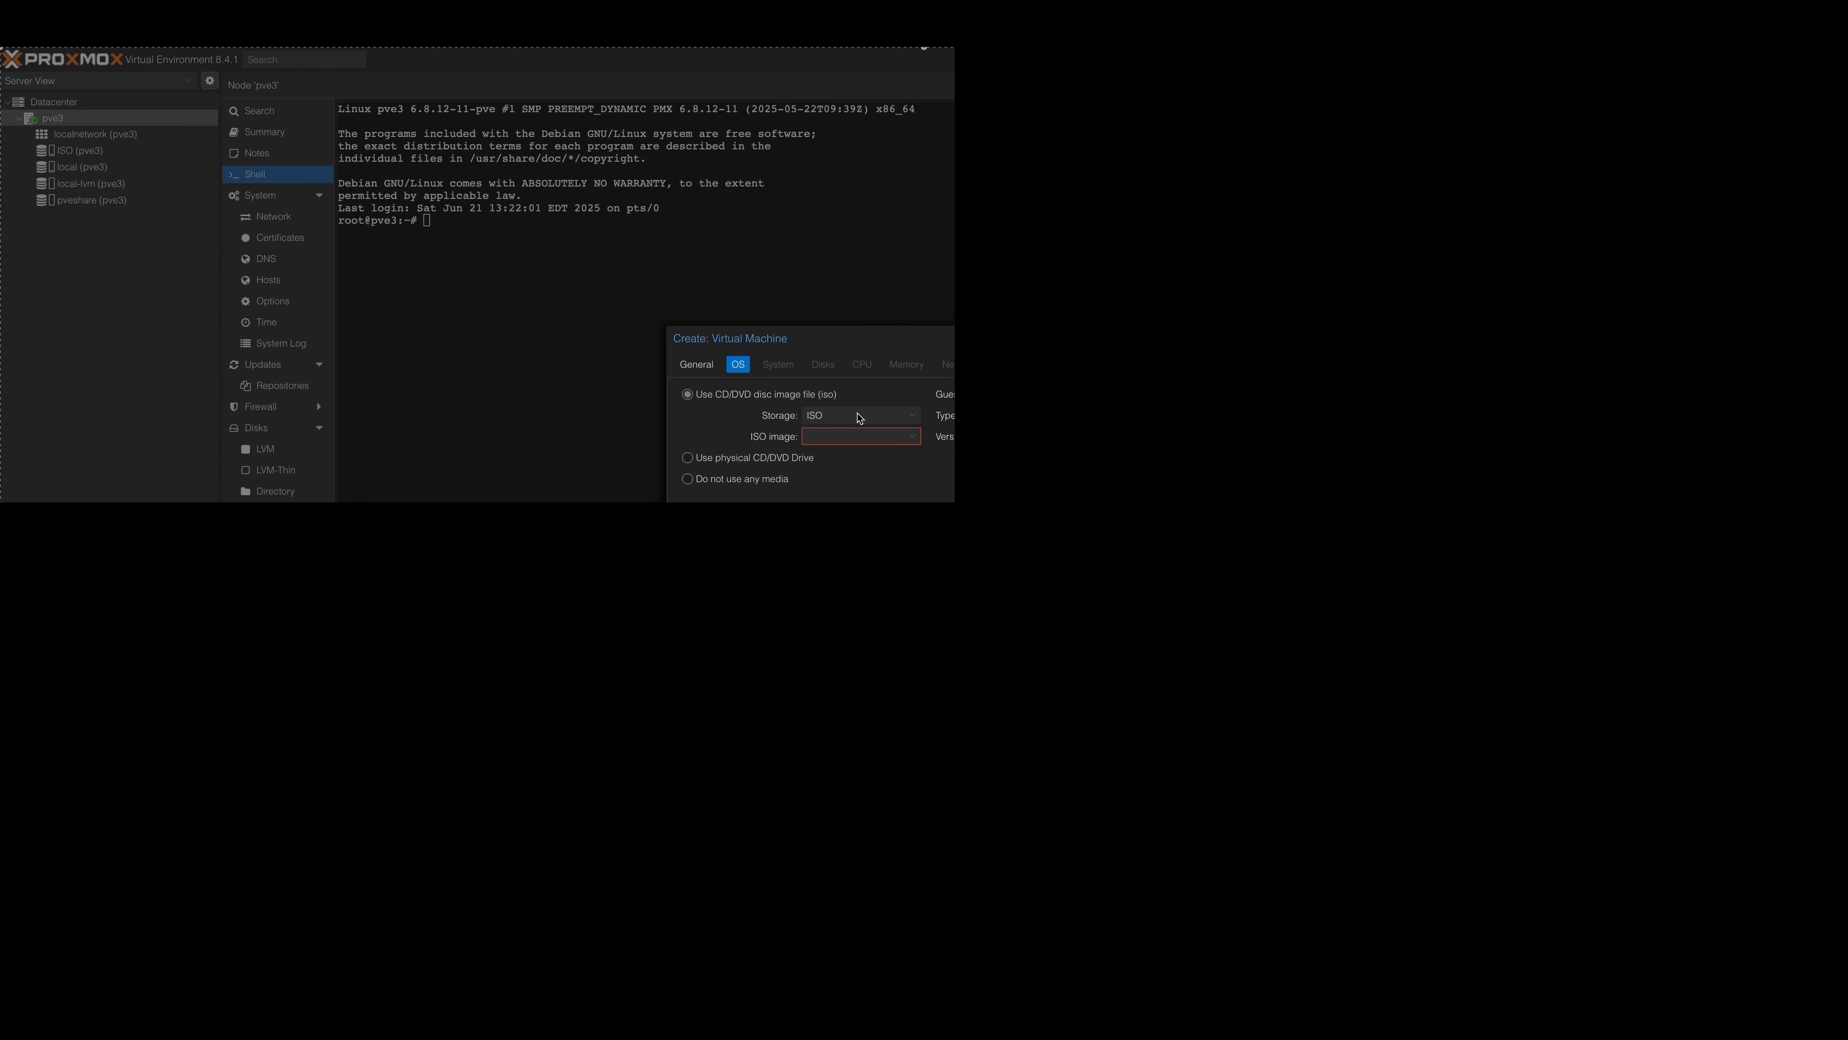
{"action": "left_click", "coordinate": [911, 419]}
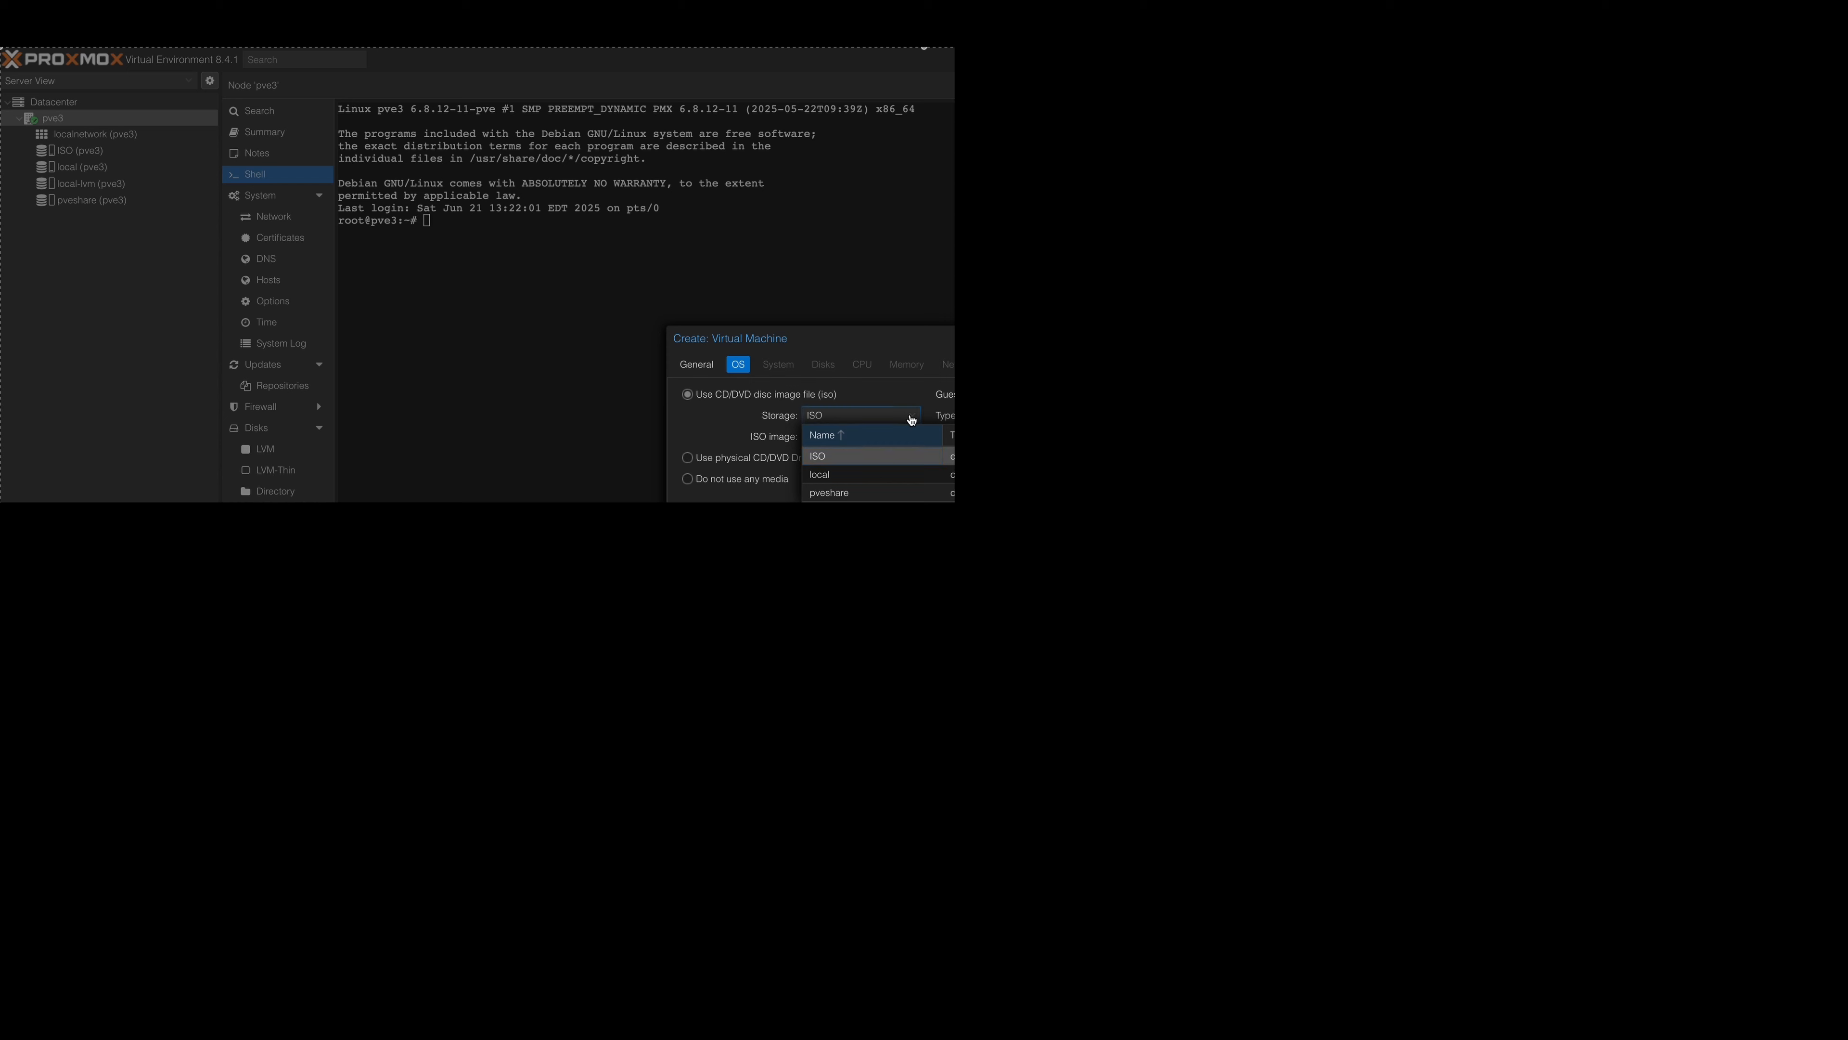
{"action": "left_click", "coordinate": [912, 419]}
{"action": "left_click", "coordinate": [912, 440]}
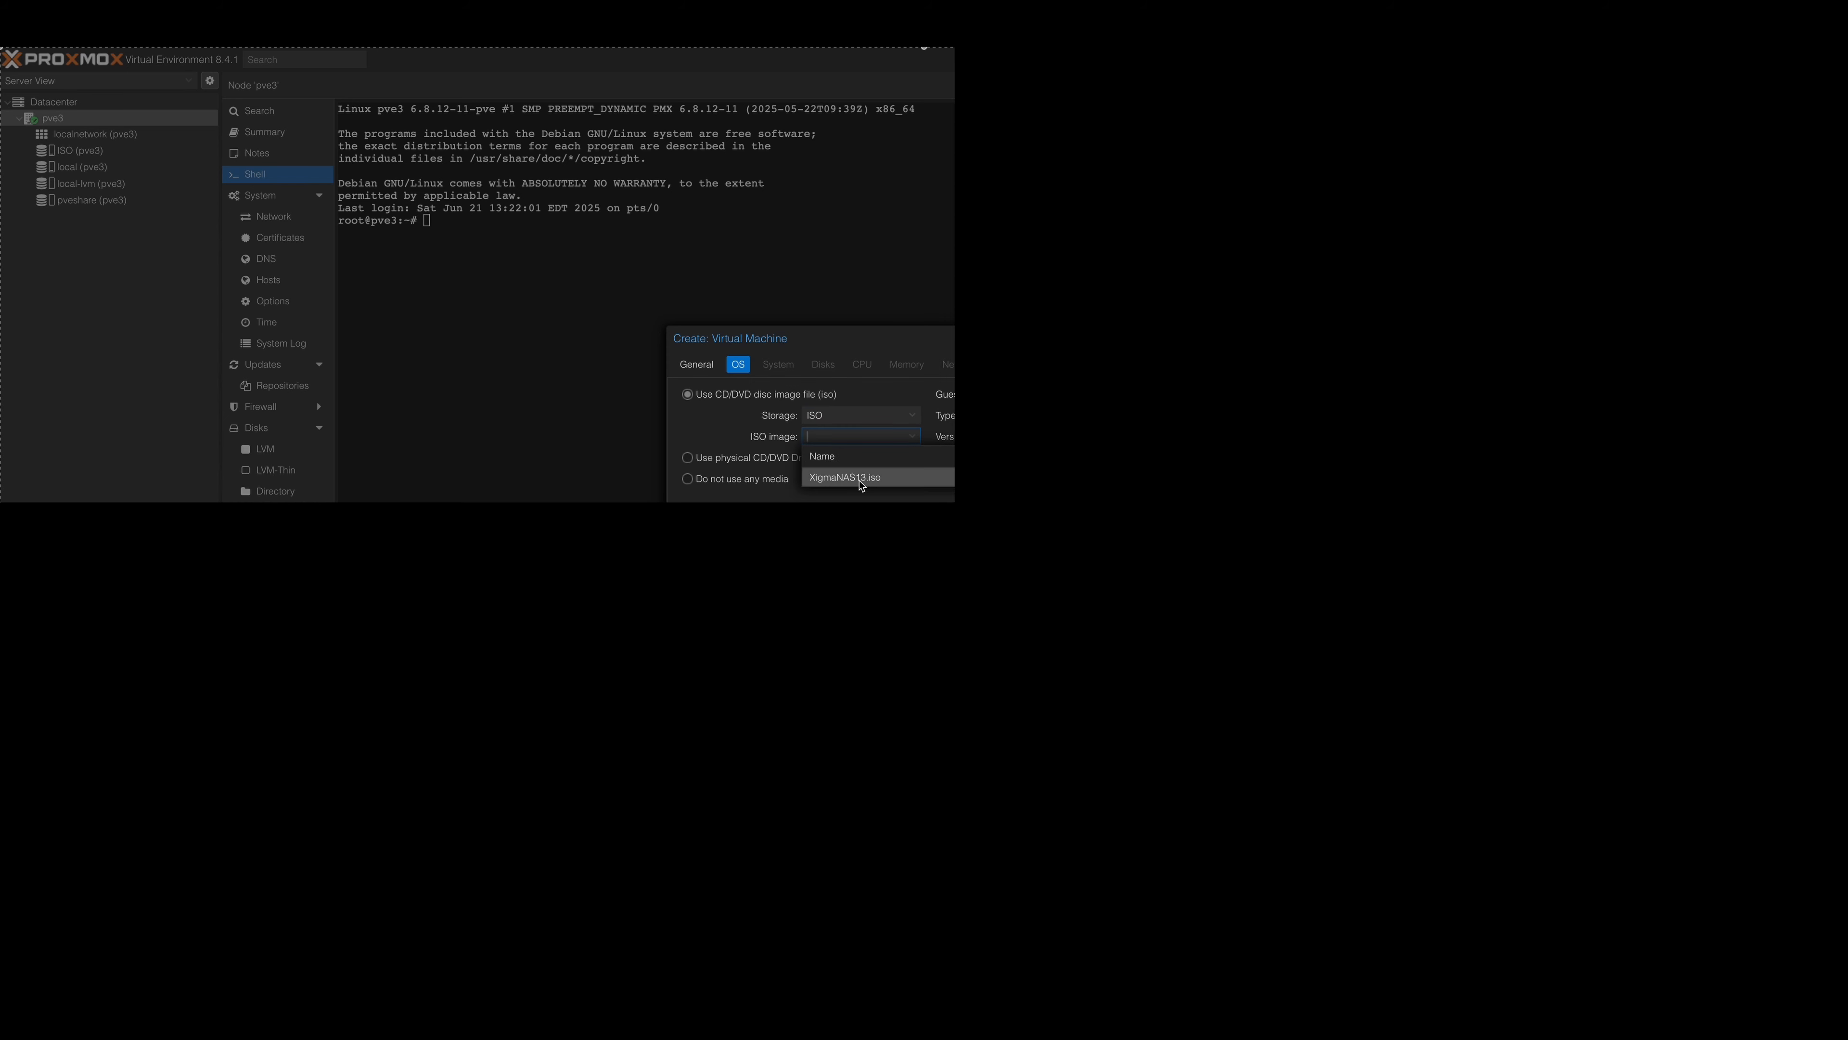
{"action": "left_click", "coordinate": [923, 483]}
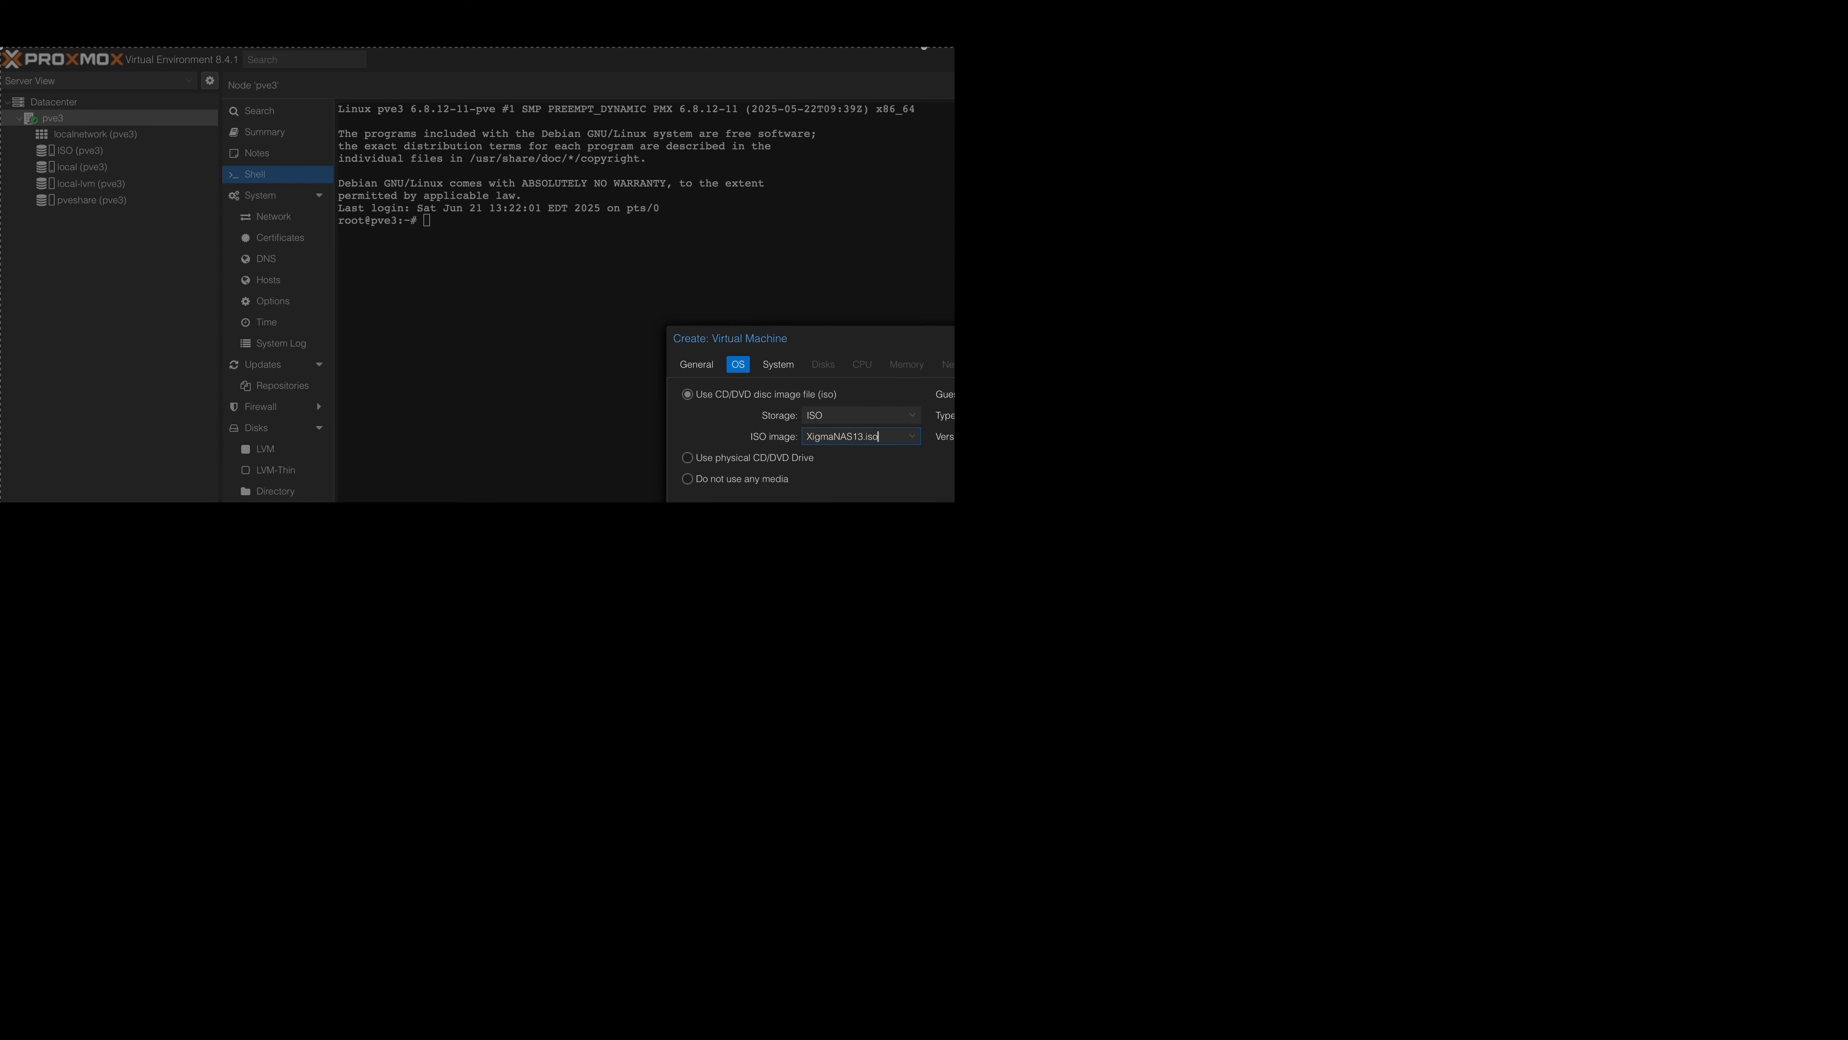
{"action": "key", "text": "Return"}
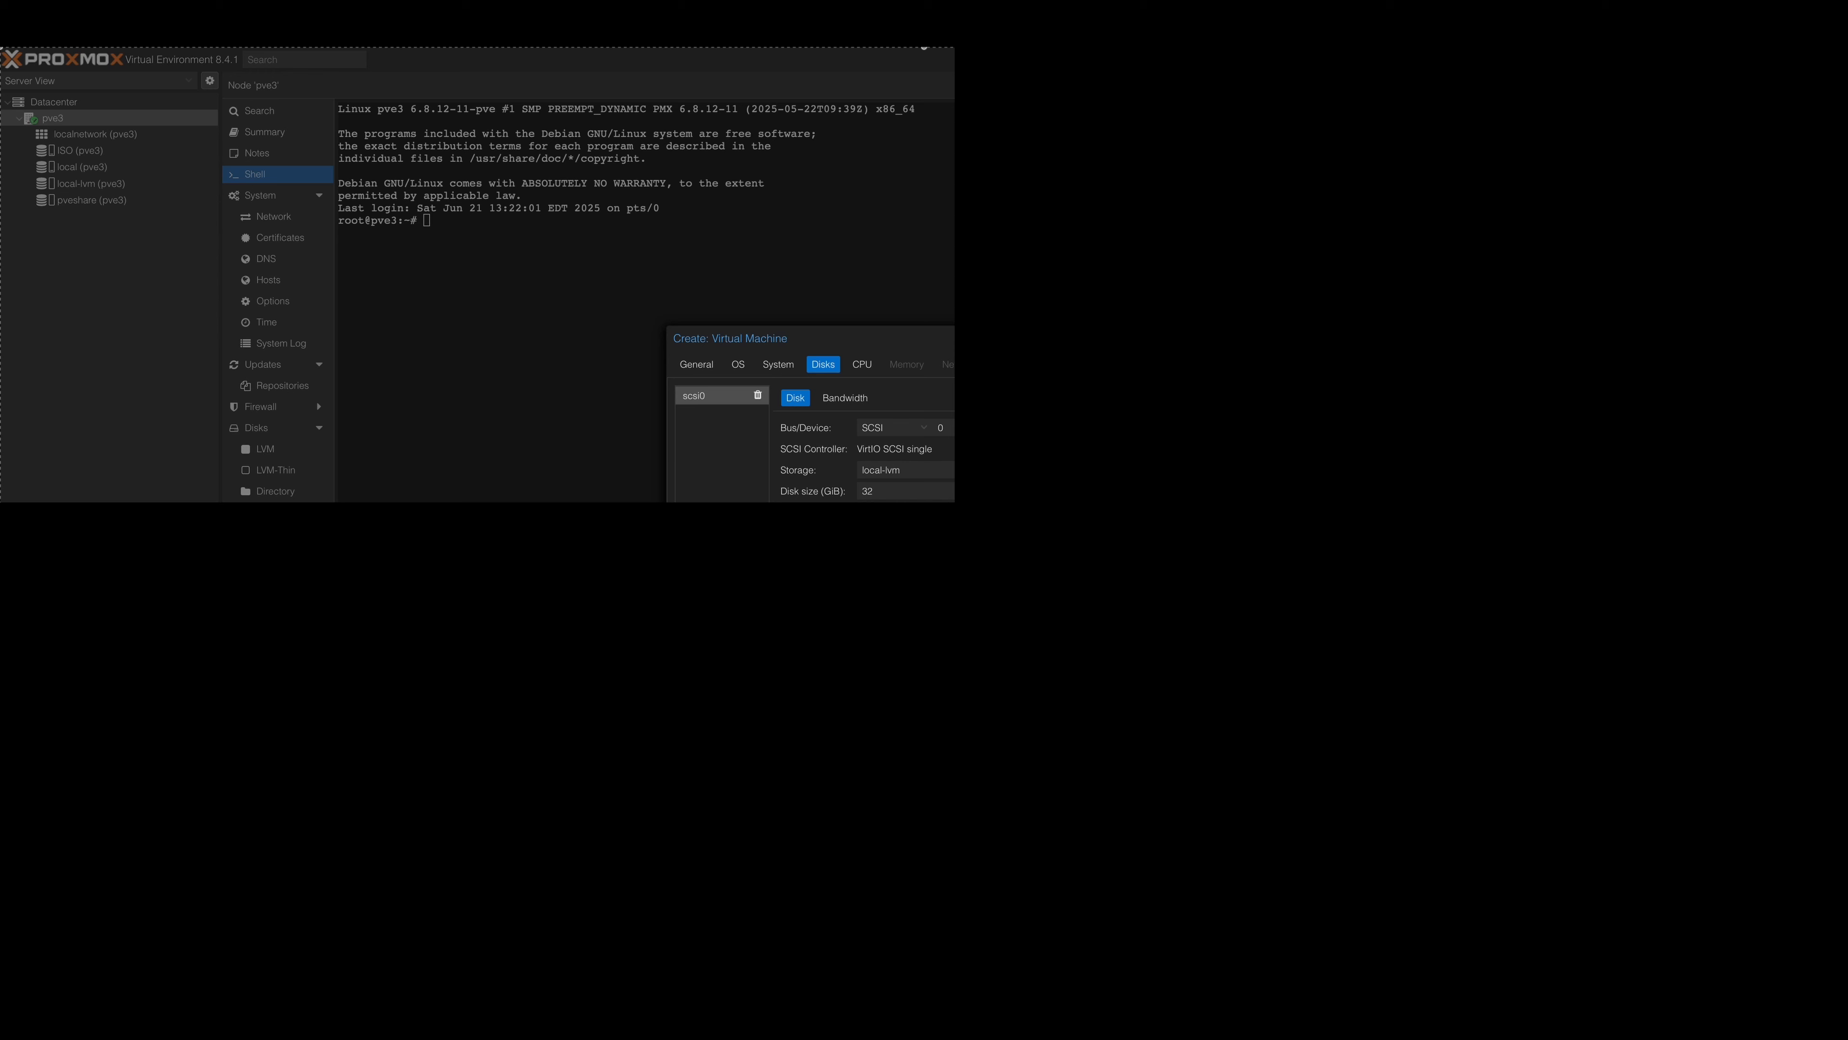
Give the virtual machine 2 CPU cores, 3072 MiB of memory and a 2048 MiB minimum, keeping ballooning enabled.
{"action": "left_click", "coordinate": [1160, 700]}
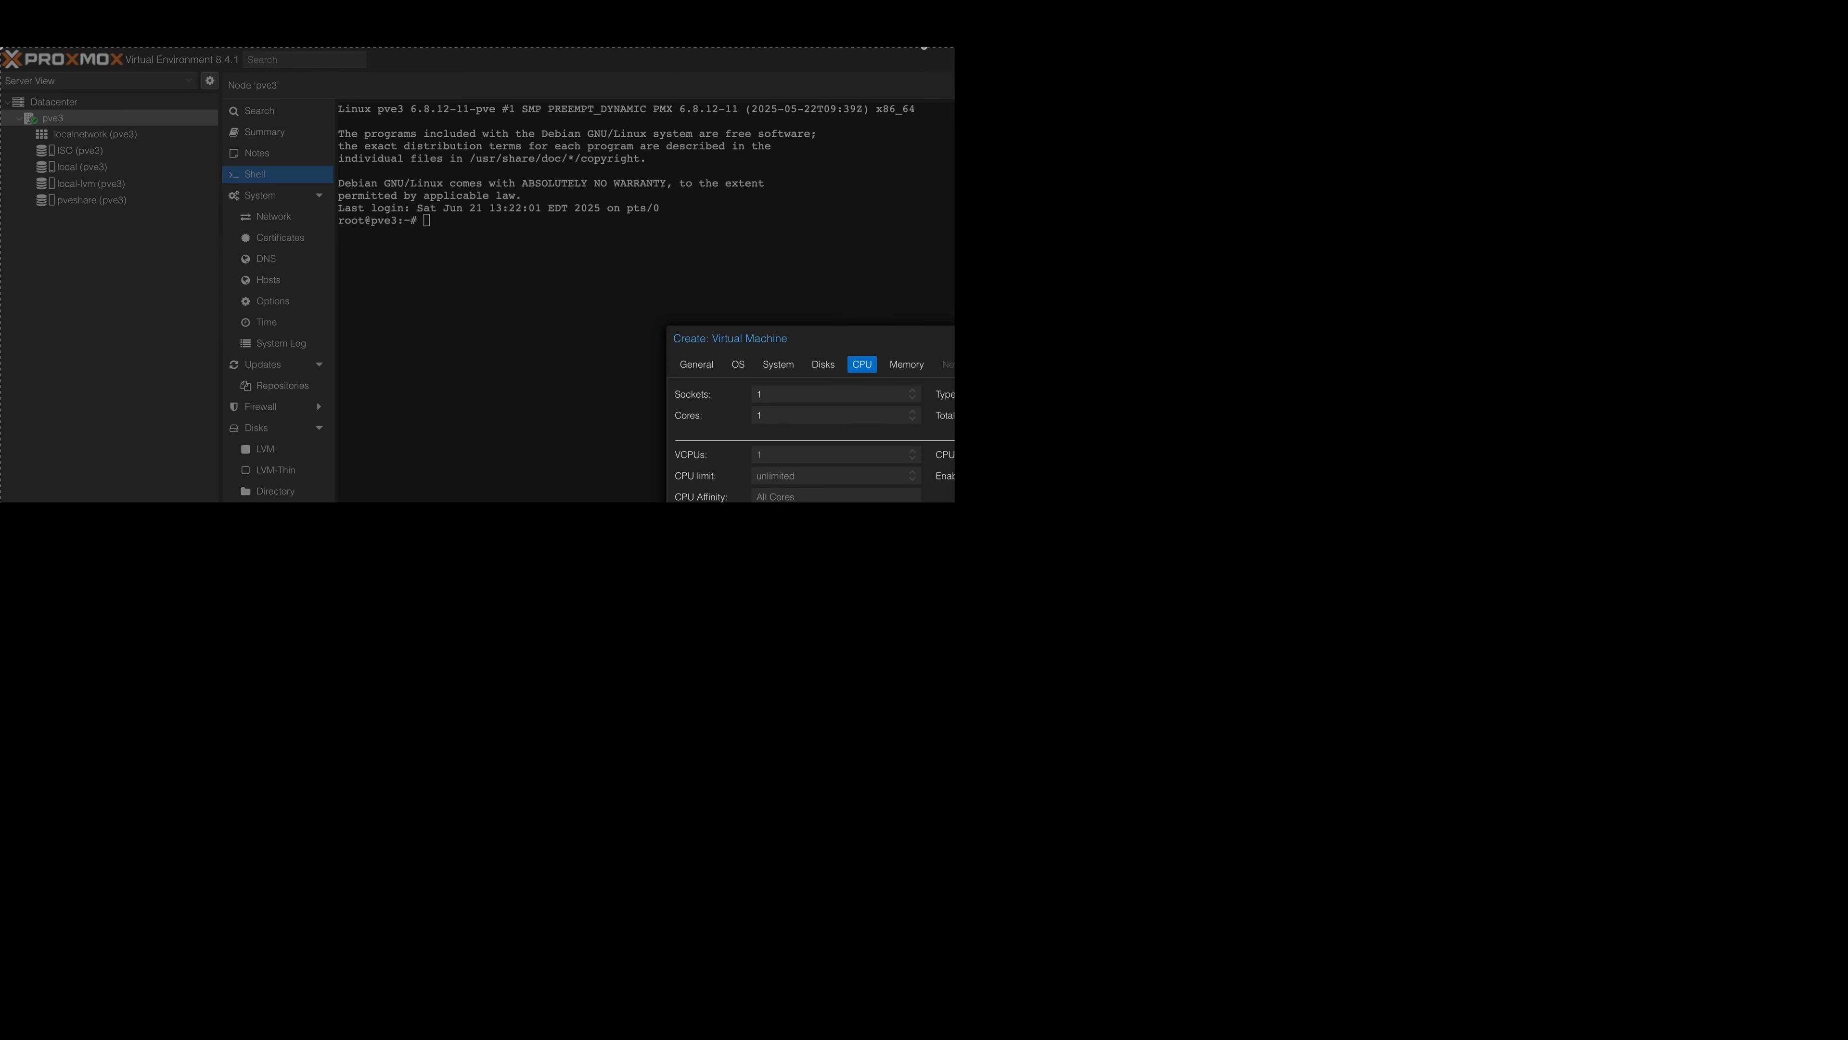
{"action": "left_click", "coordinate": [914, 412]}
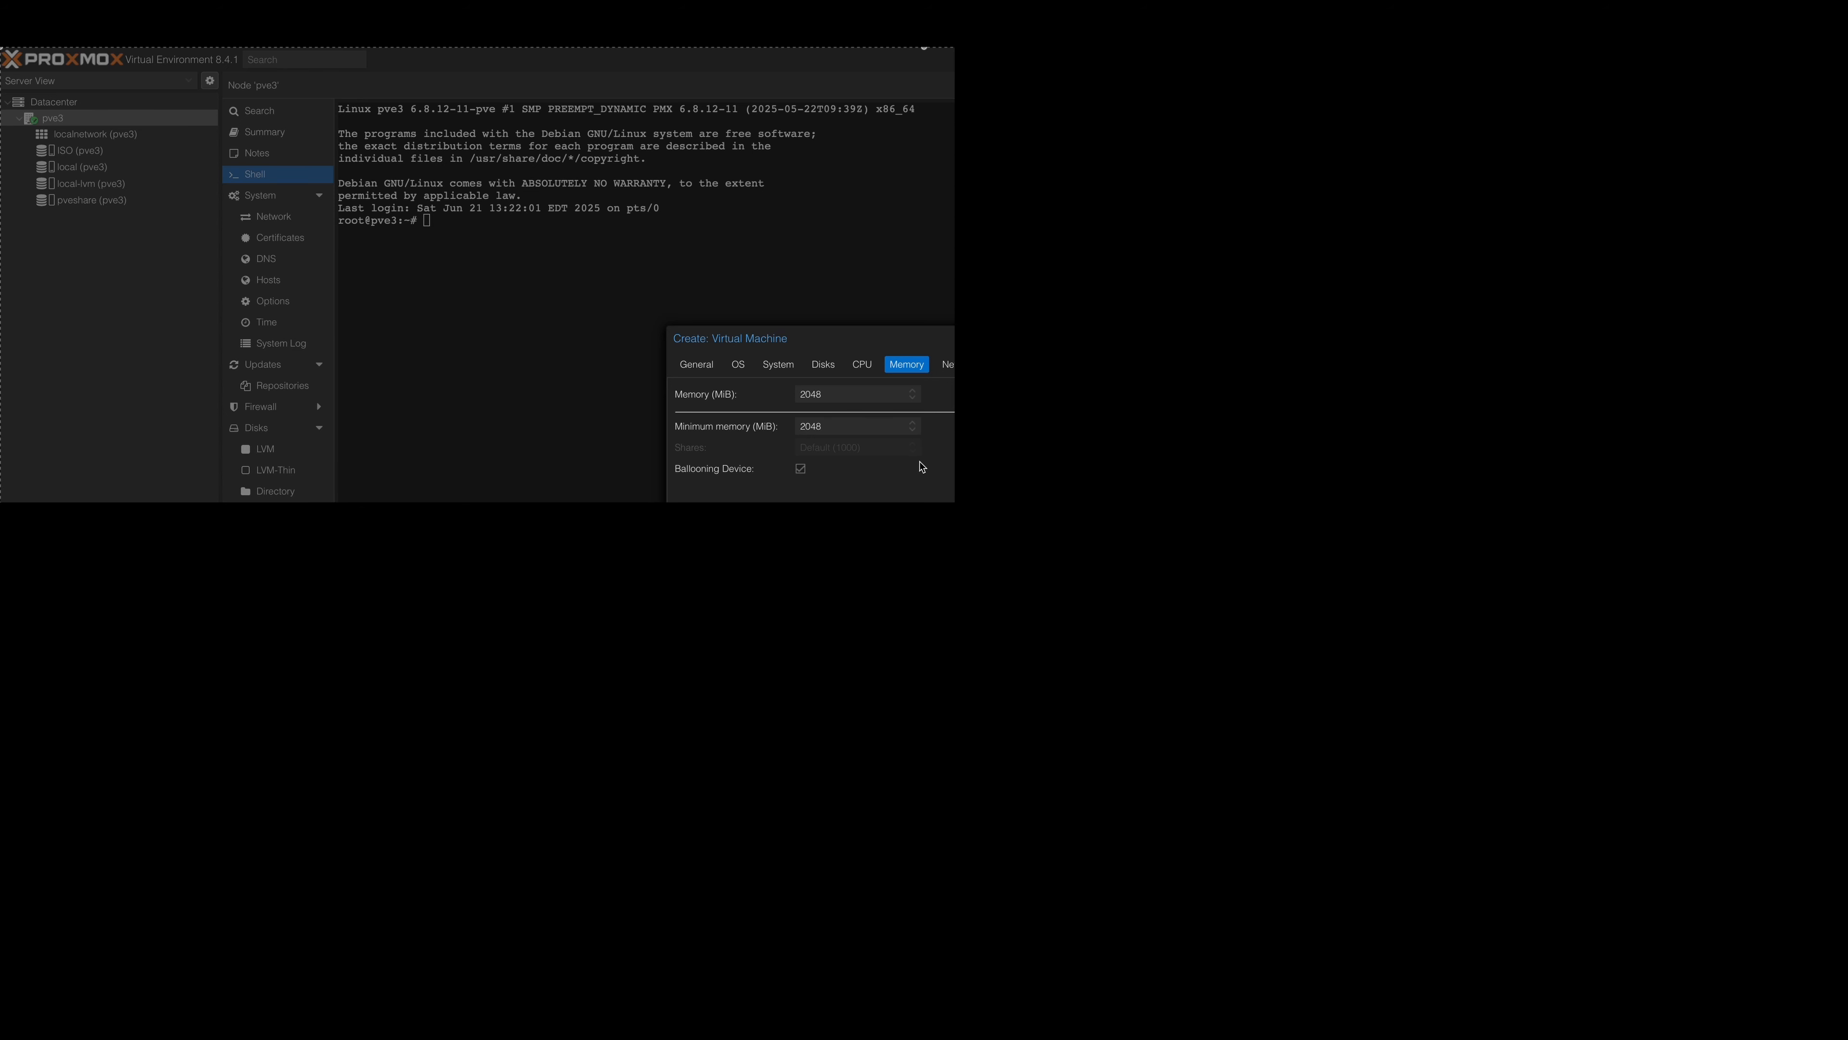
{"action": "left_click", "coordinate": [801, 470]}
{"action": "left_click", "coordinate": [801, 470]}
{"action": "left_click_drag", "start_coordinate": [844, 396], "coordinate": [758, 401]}
{"action": "type", "text": "3072"}
{"action": "key", "text": "Tab"}
{"action": "type", "text": "2048"}
Accept the default network settings on bridge vmbr0 and review the virtual machine's configuration summary.
{"action": "key", "text": "Return"}
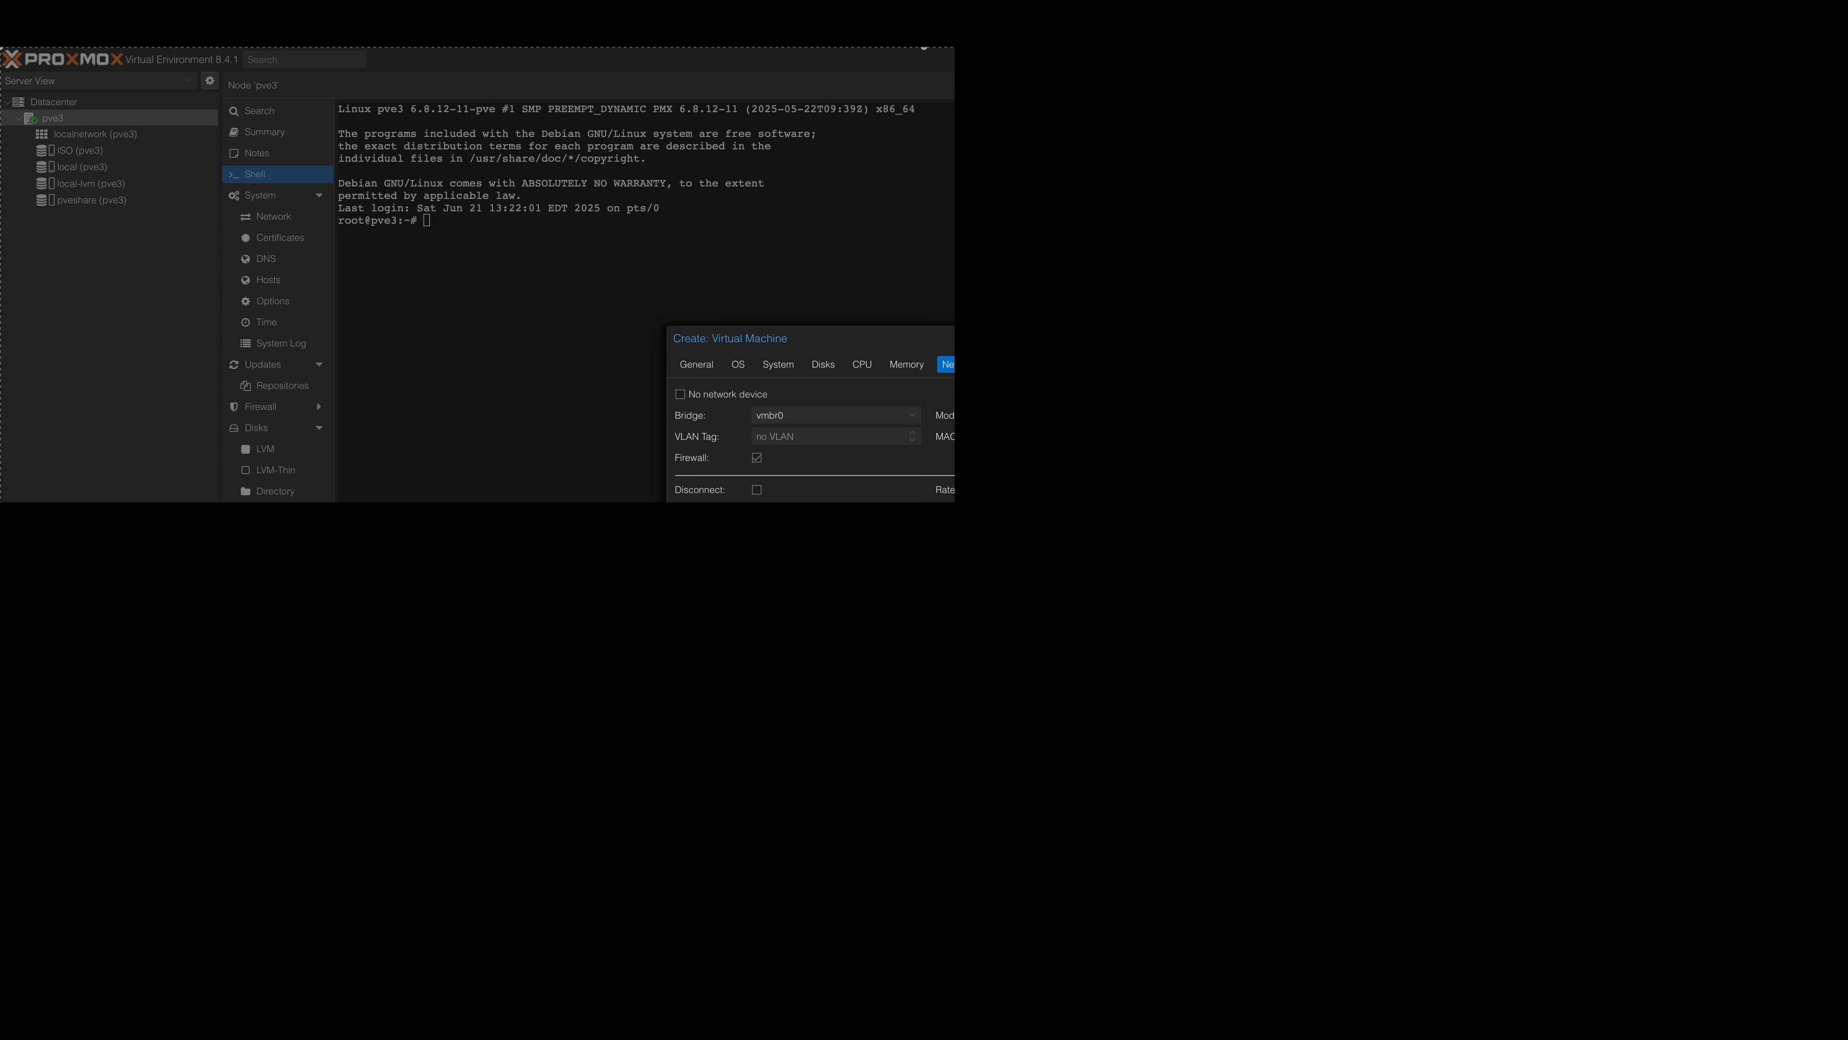
{"action": "key", "text": "Return"}
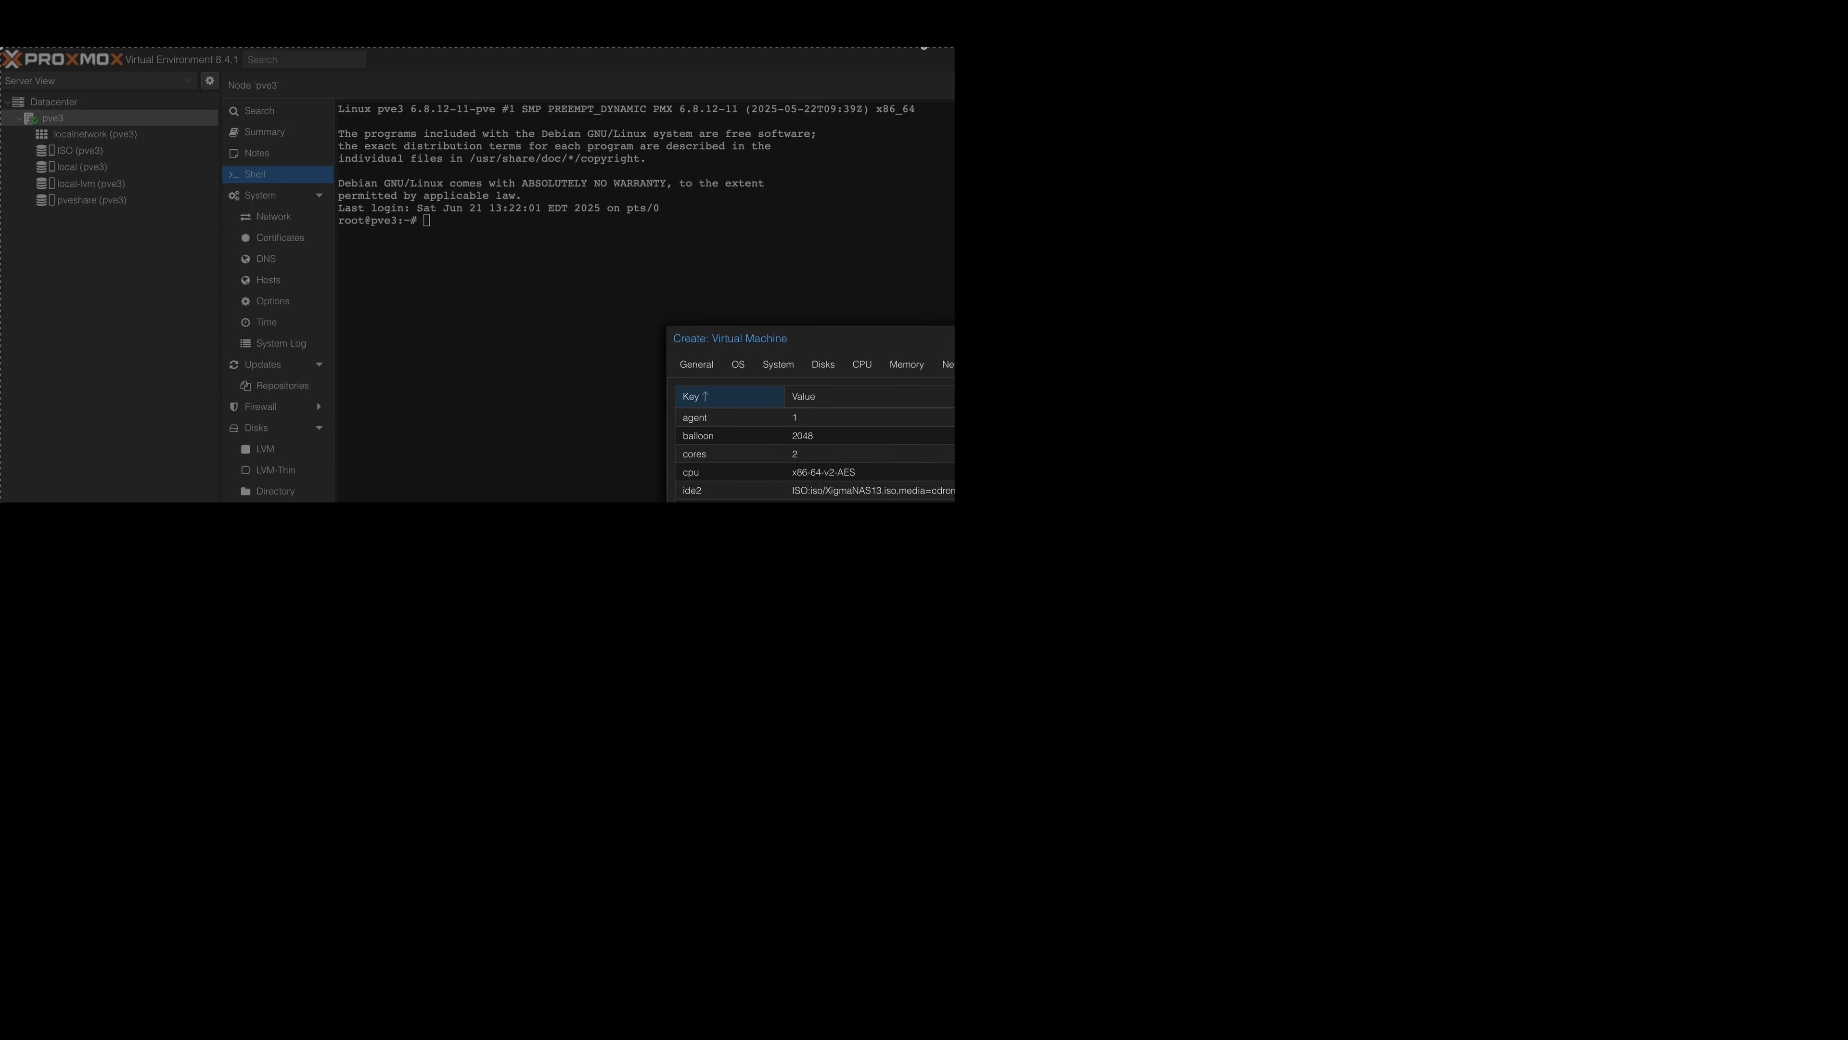
{"action": "scroll", "coordinate": [815, 451], "scroll_direction": "down", "scroll_amount": 1}
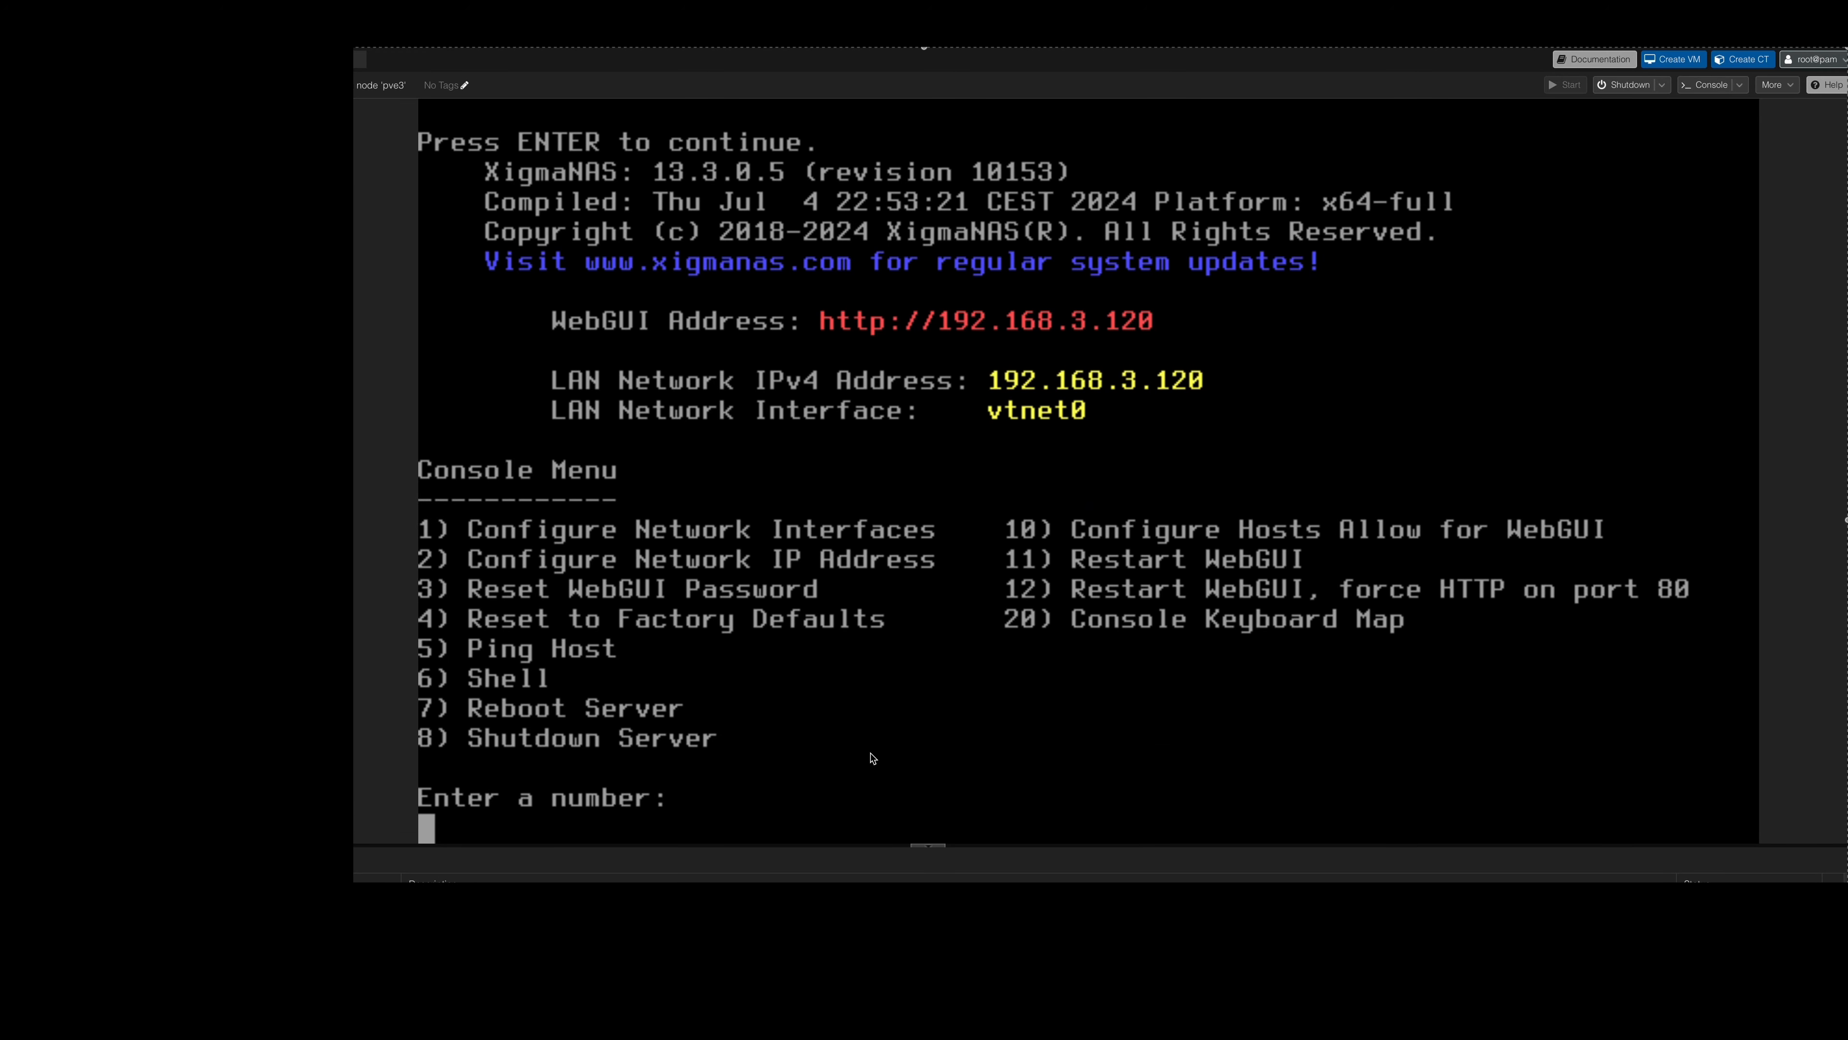
Configure Hosts Allow for the XigmaNAS WebGUI, keeping it enabled and resetting it to allow LAN only.
{"action": "type", "text": "10"}
{"action": "key", "text": "Return"}
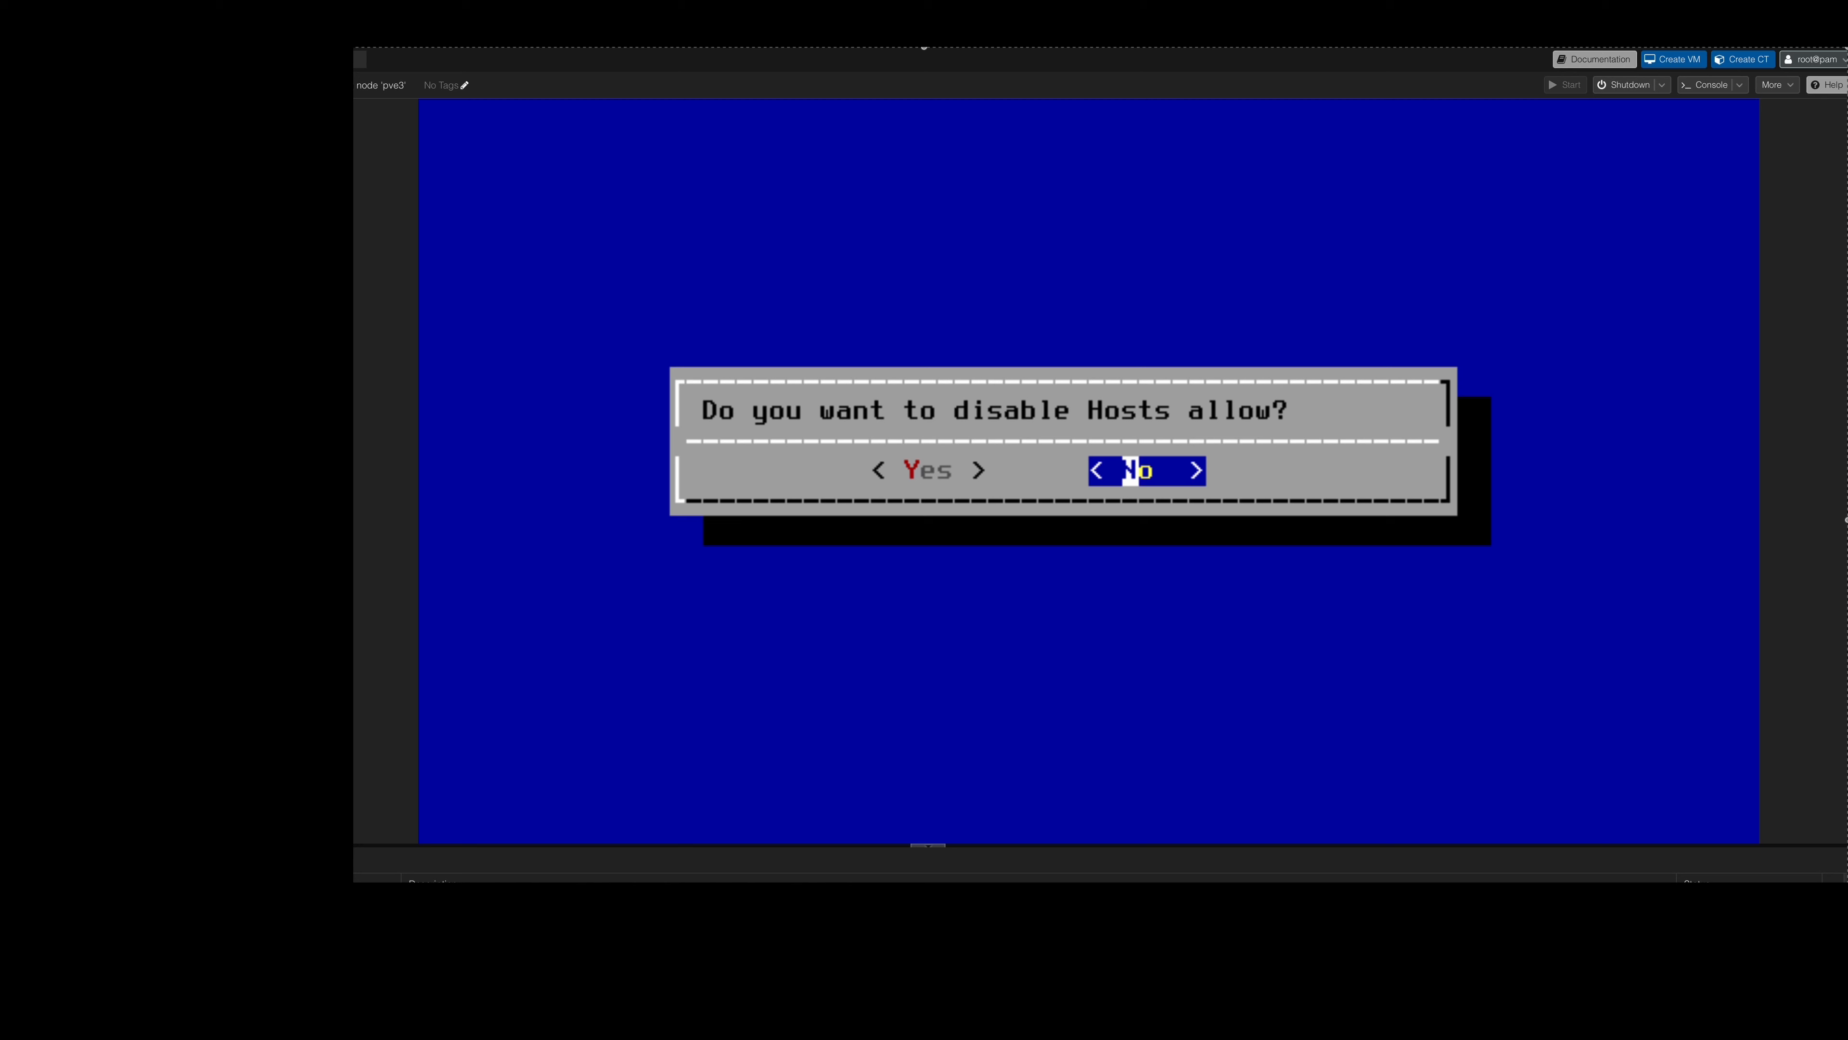
{"action": "key", "text": "Return"}
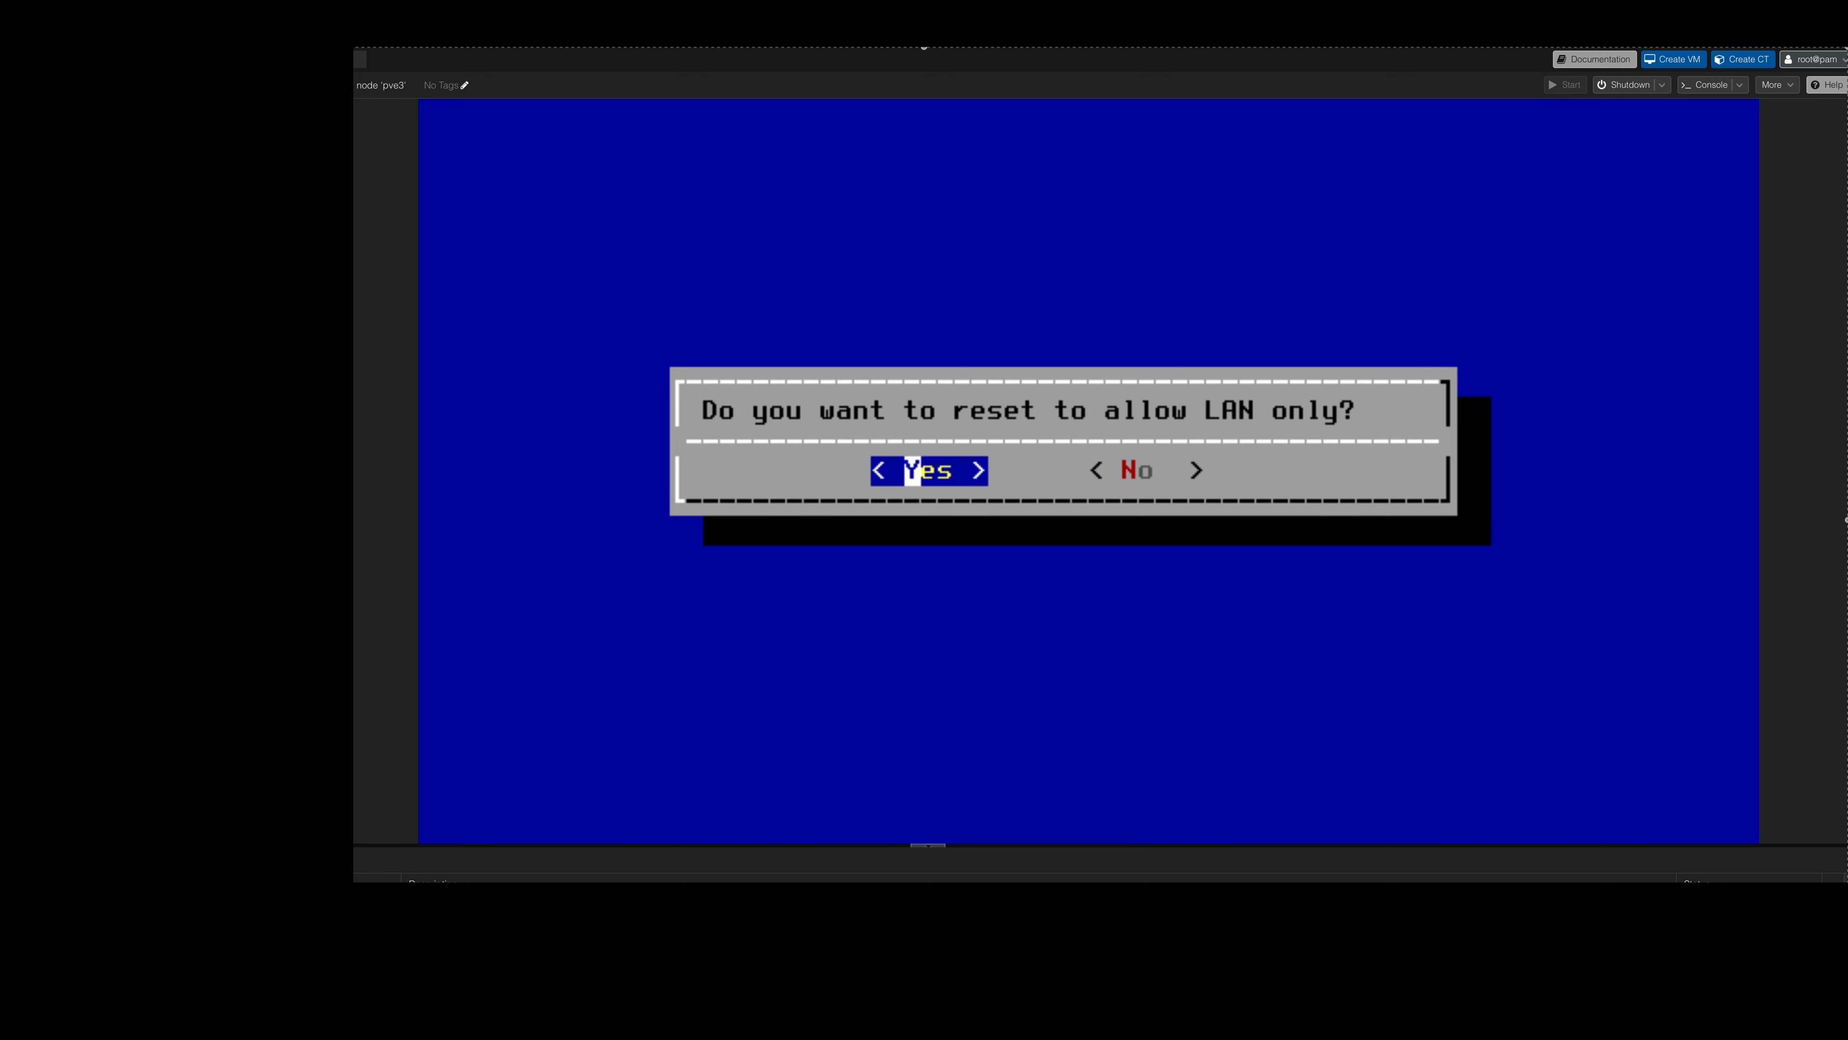
{"action": "key", "text": "Return"}
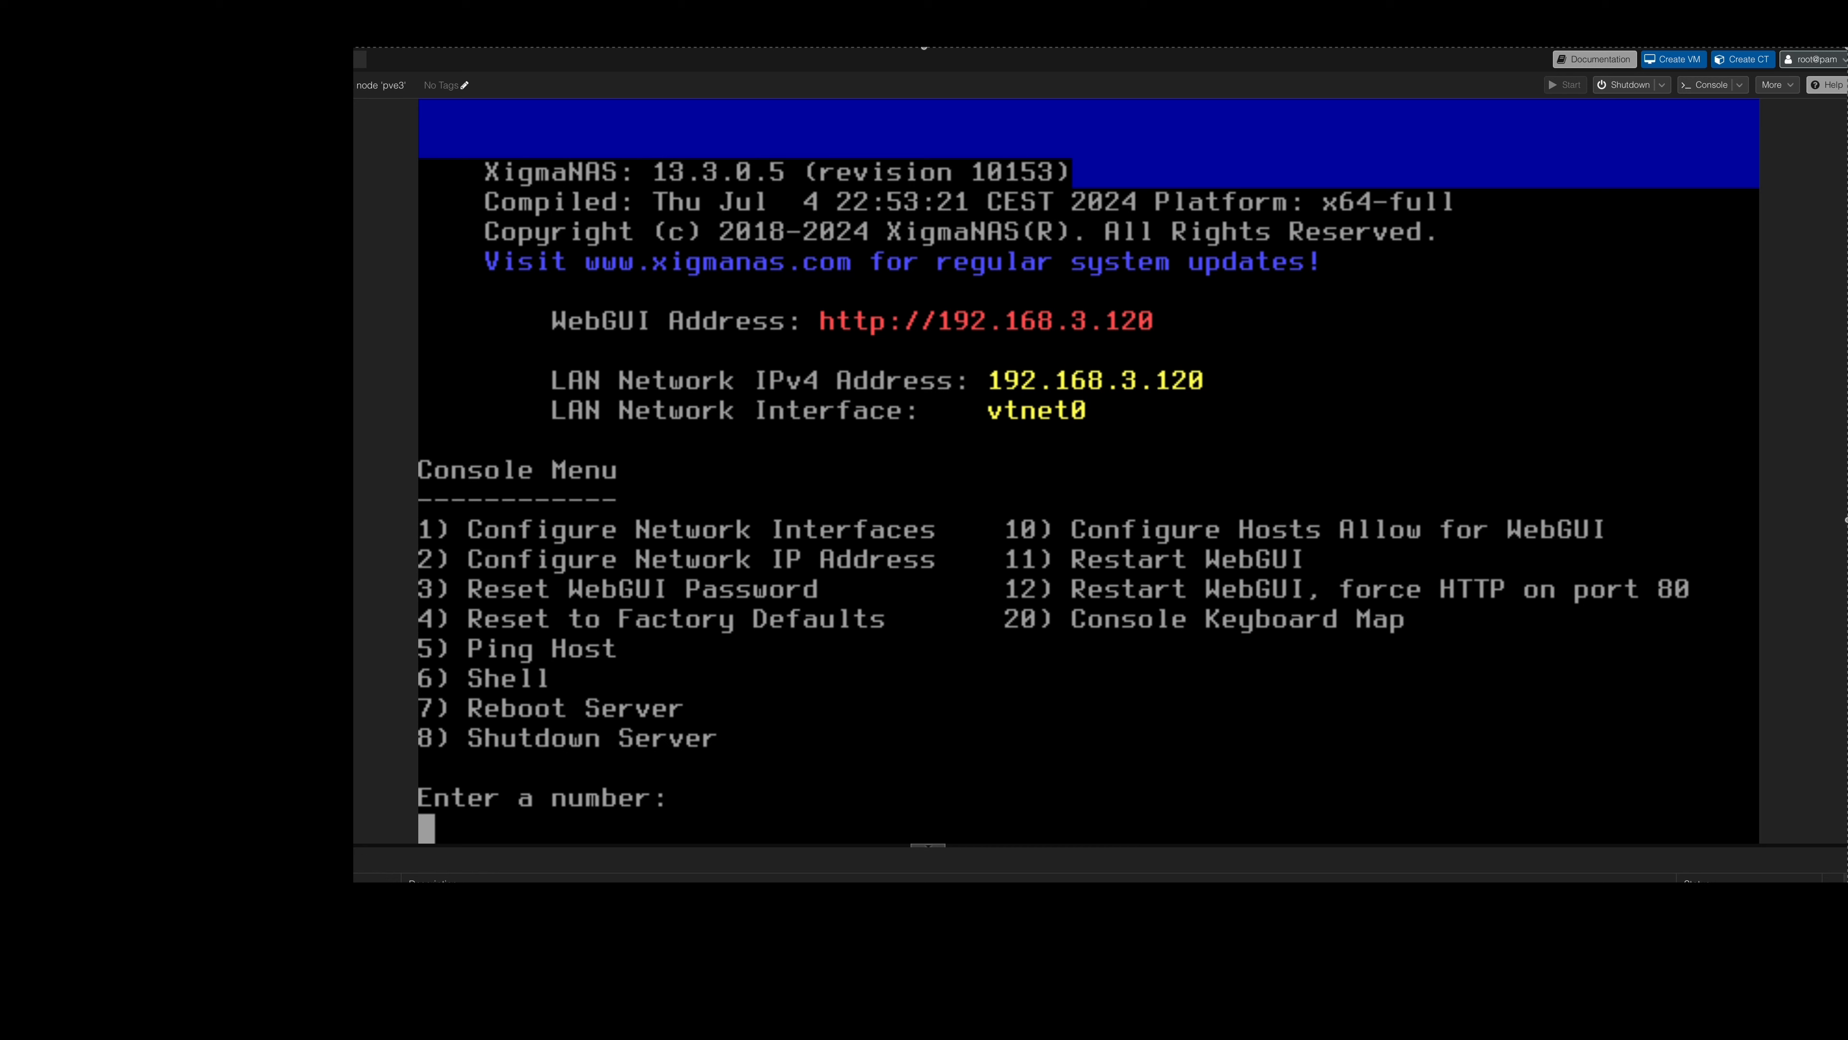
Reset the WebGUI admin account's password to the default from the XigmaNAS console.
{"action": "type", "text": "3"}
{"action": "key", "text": "Return"}
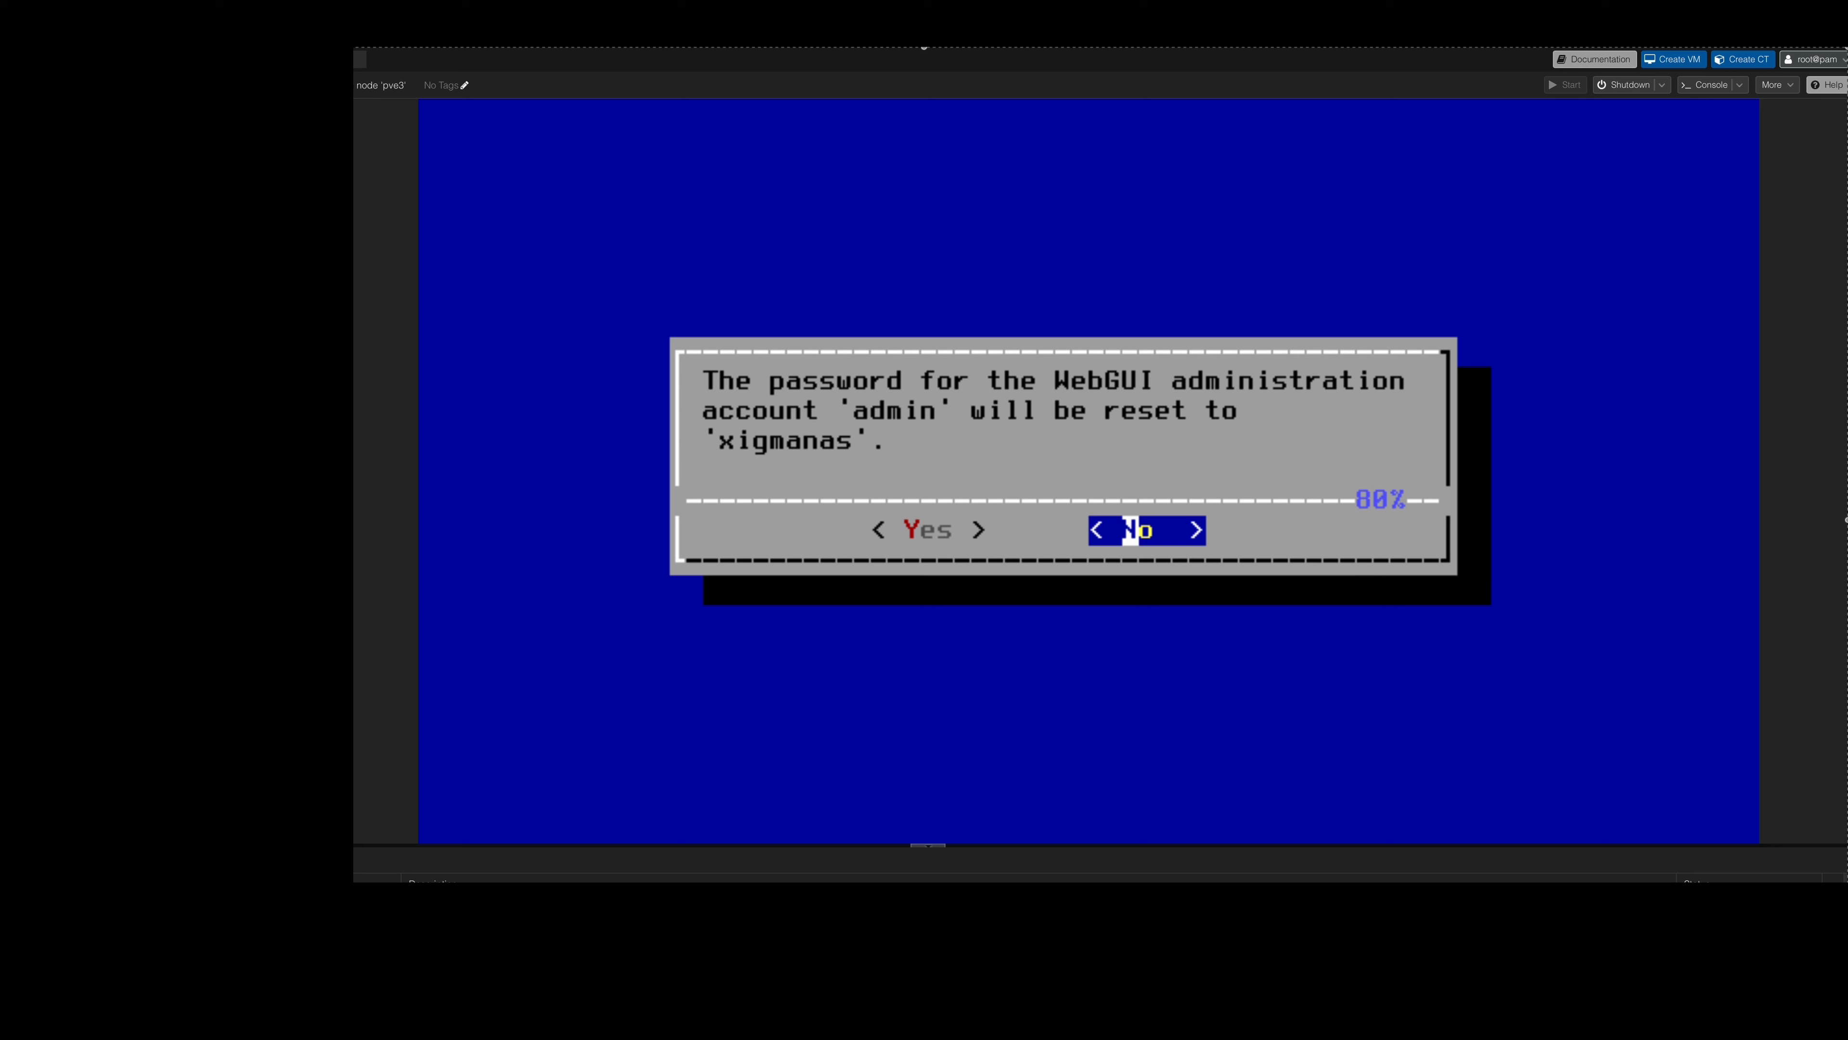
{"action": "key", "text": "Left"}
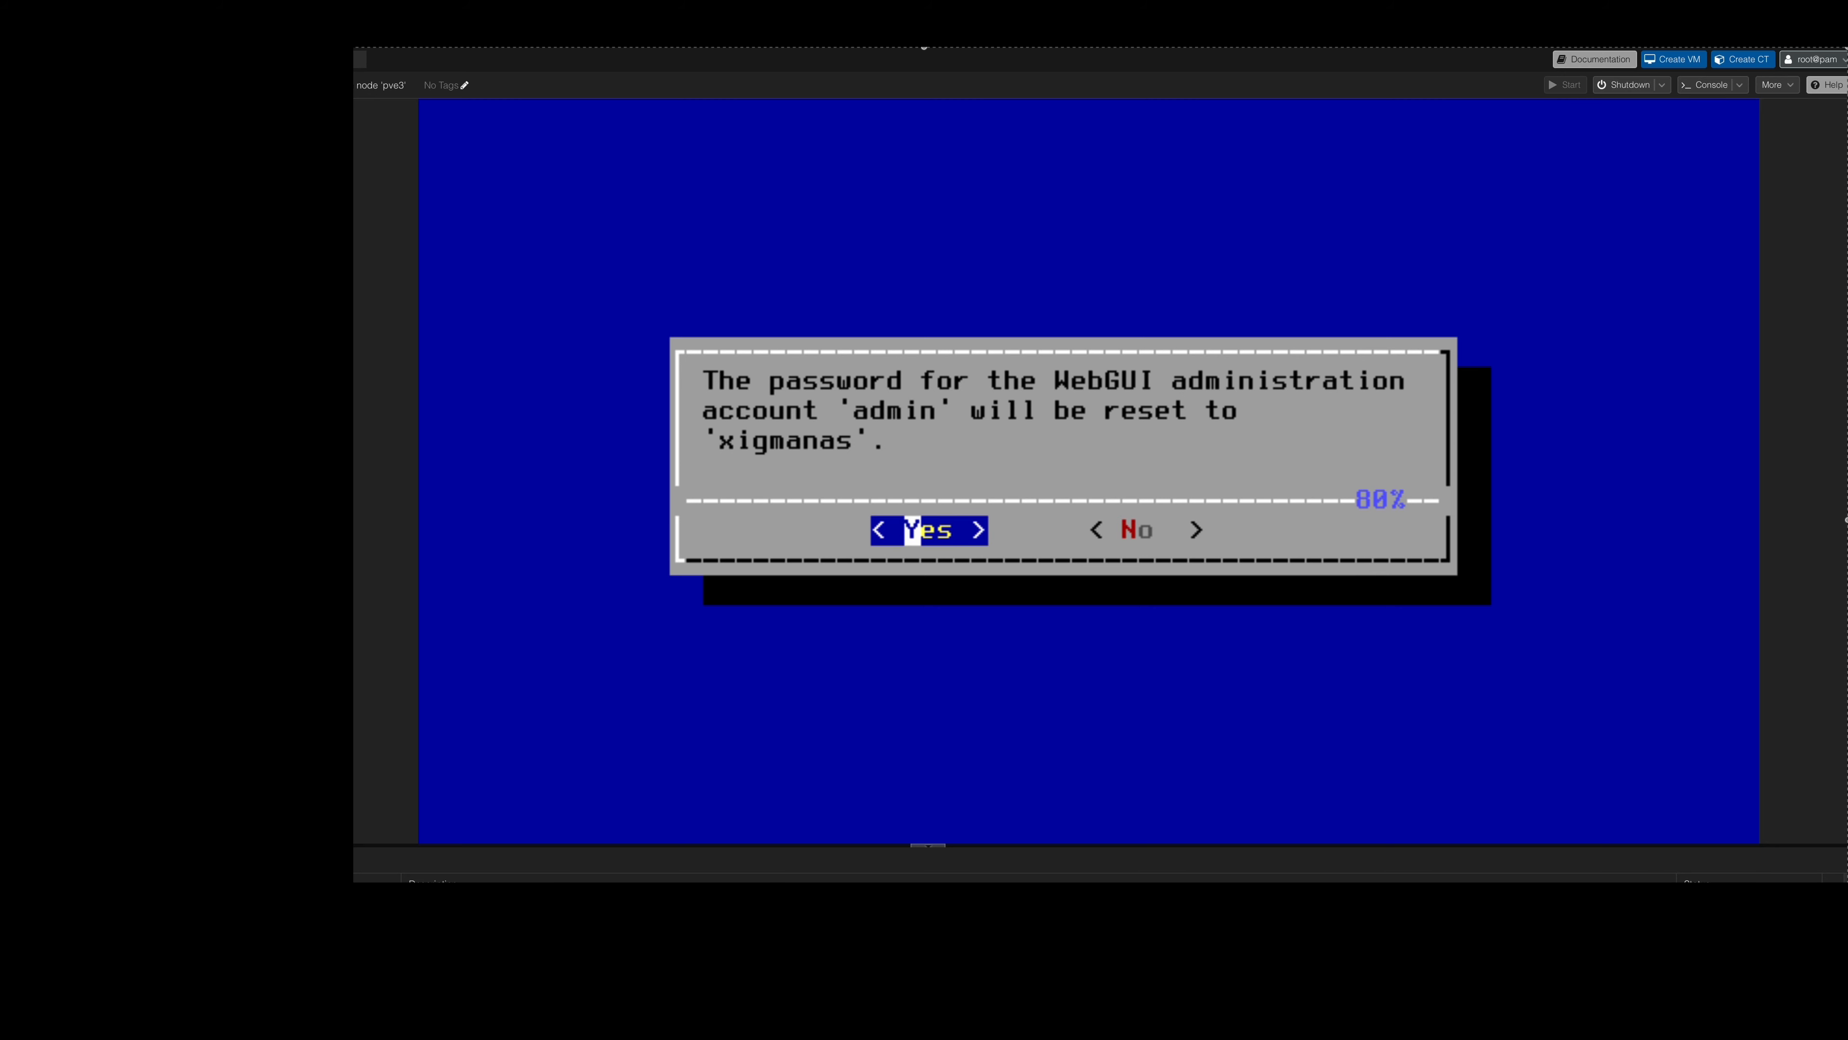
{"action": "key", "text": "Return"}
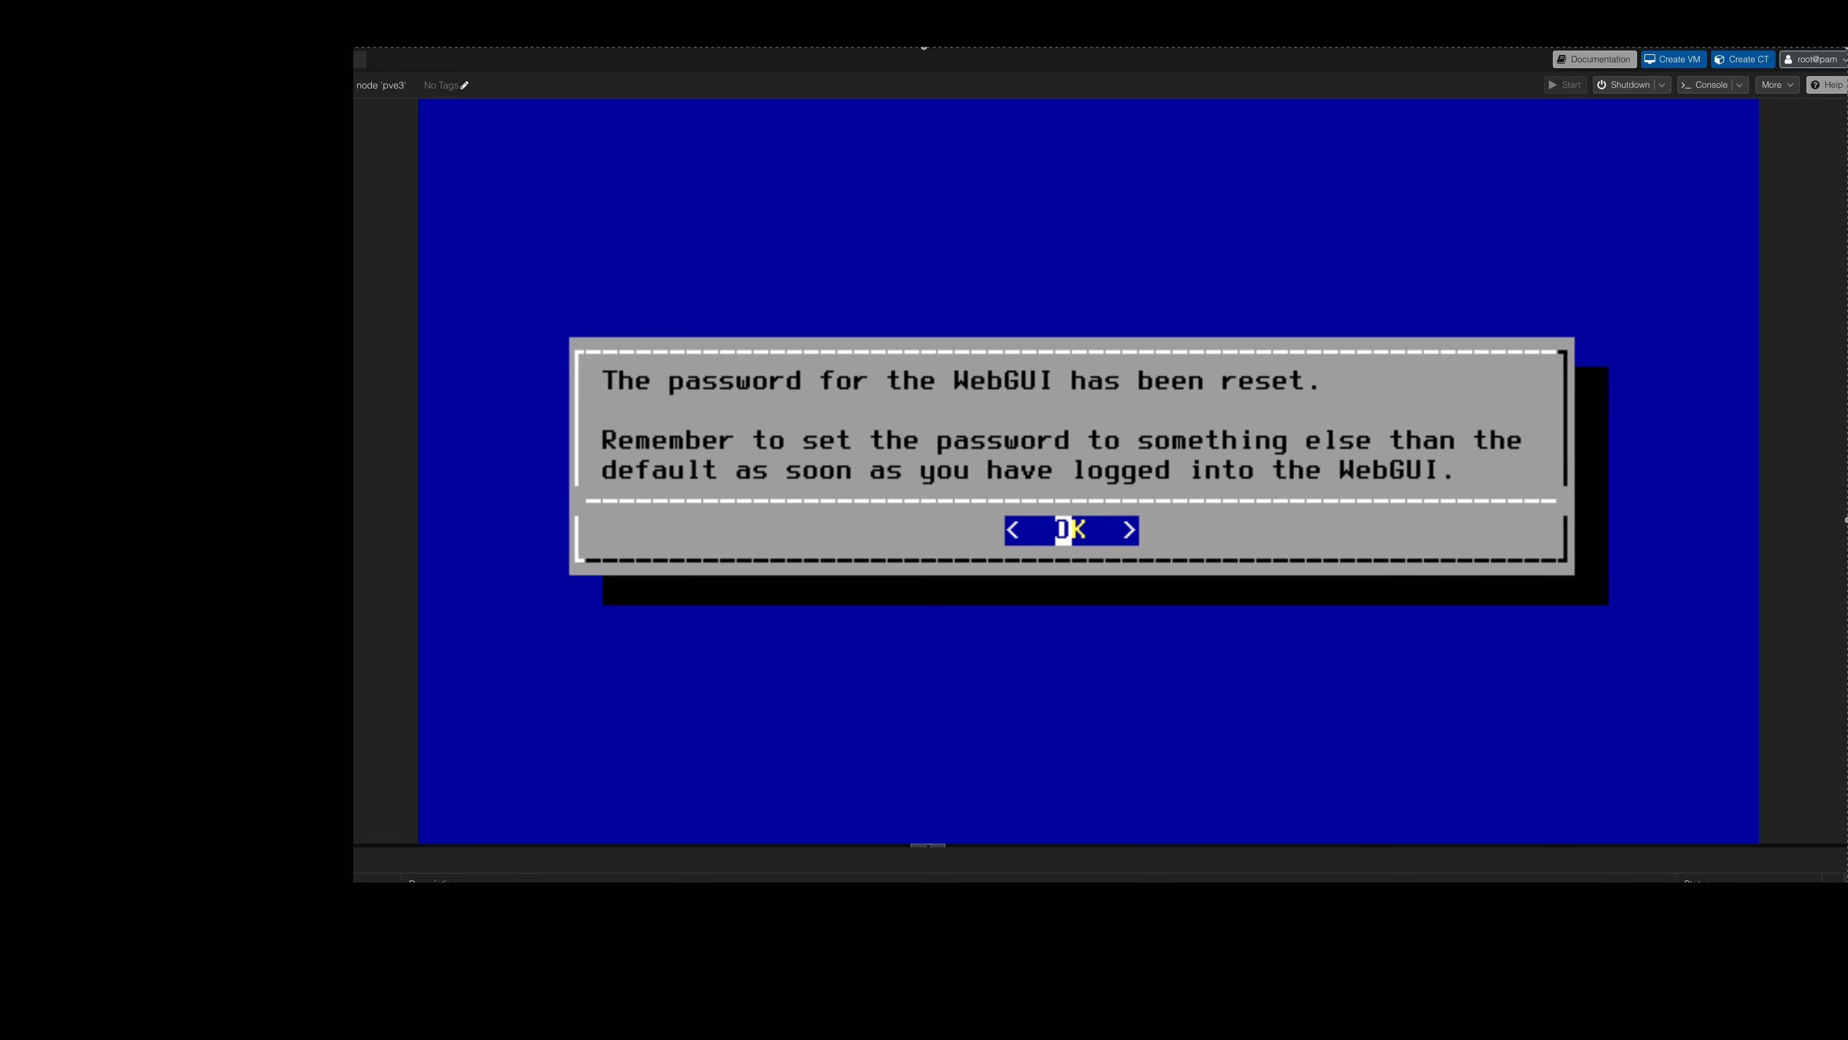
{"action": "key", "text": "Return"}
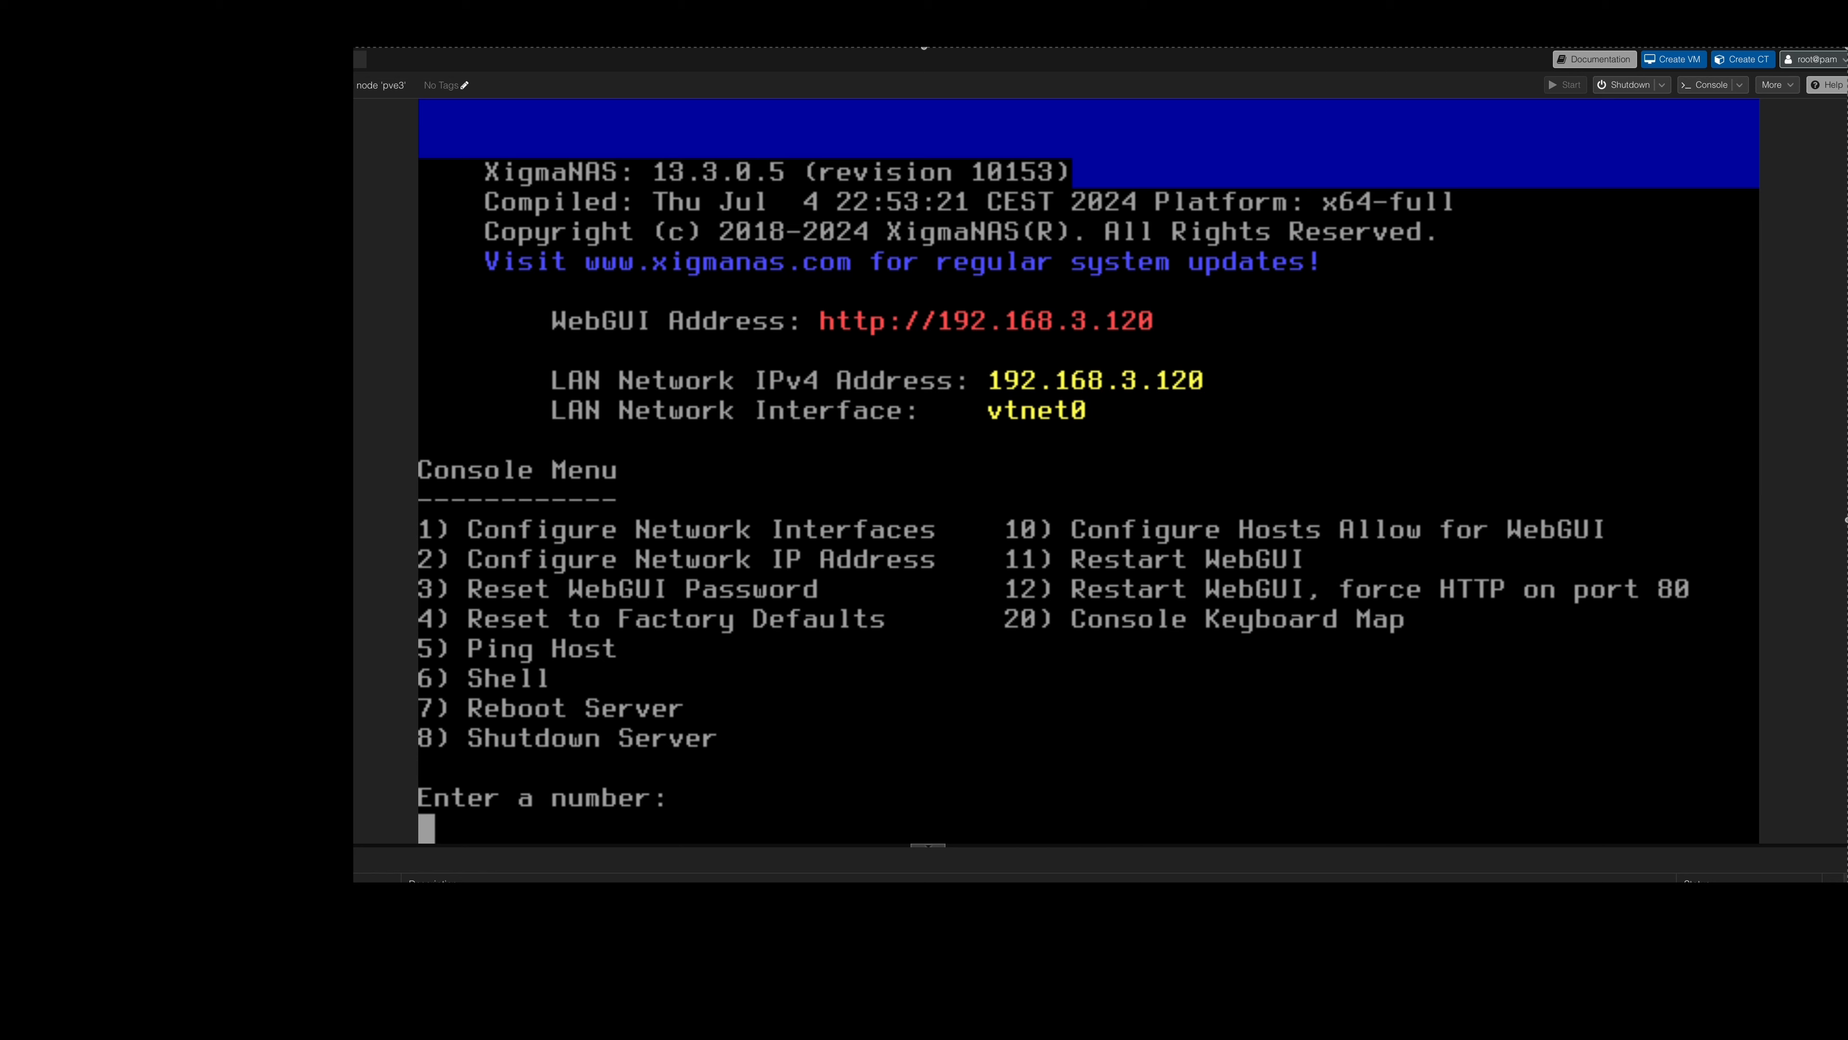
Reboot the XigmaNAS server from its console, confirming the reboot, and open the virtual machine's hardware configuration in Proxmox.
{"action": "type", "text": "7"}
{"action": "key", "text": "Return"}
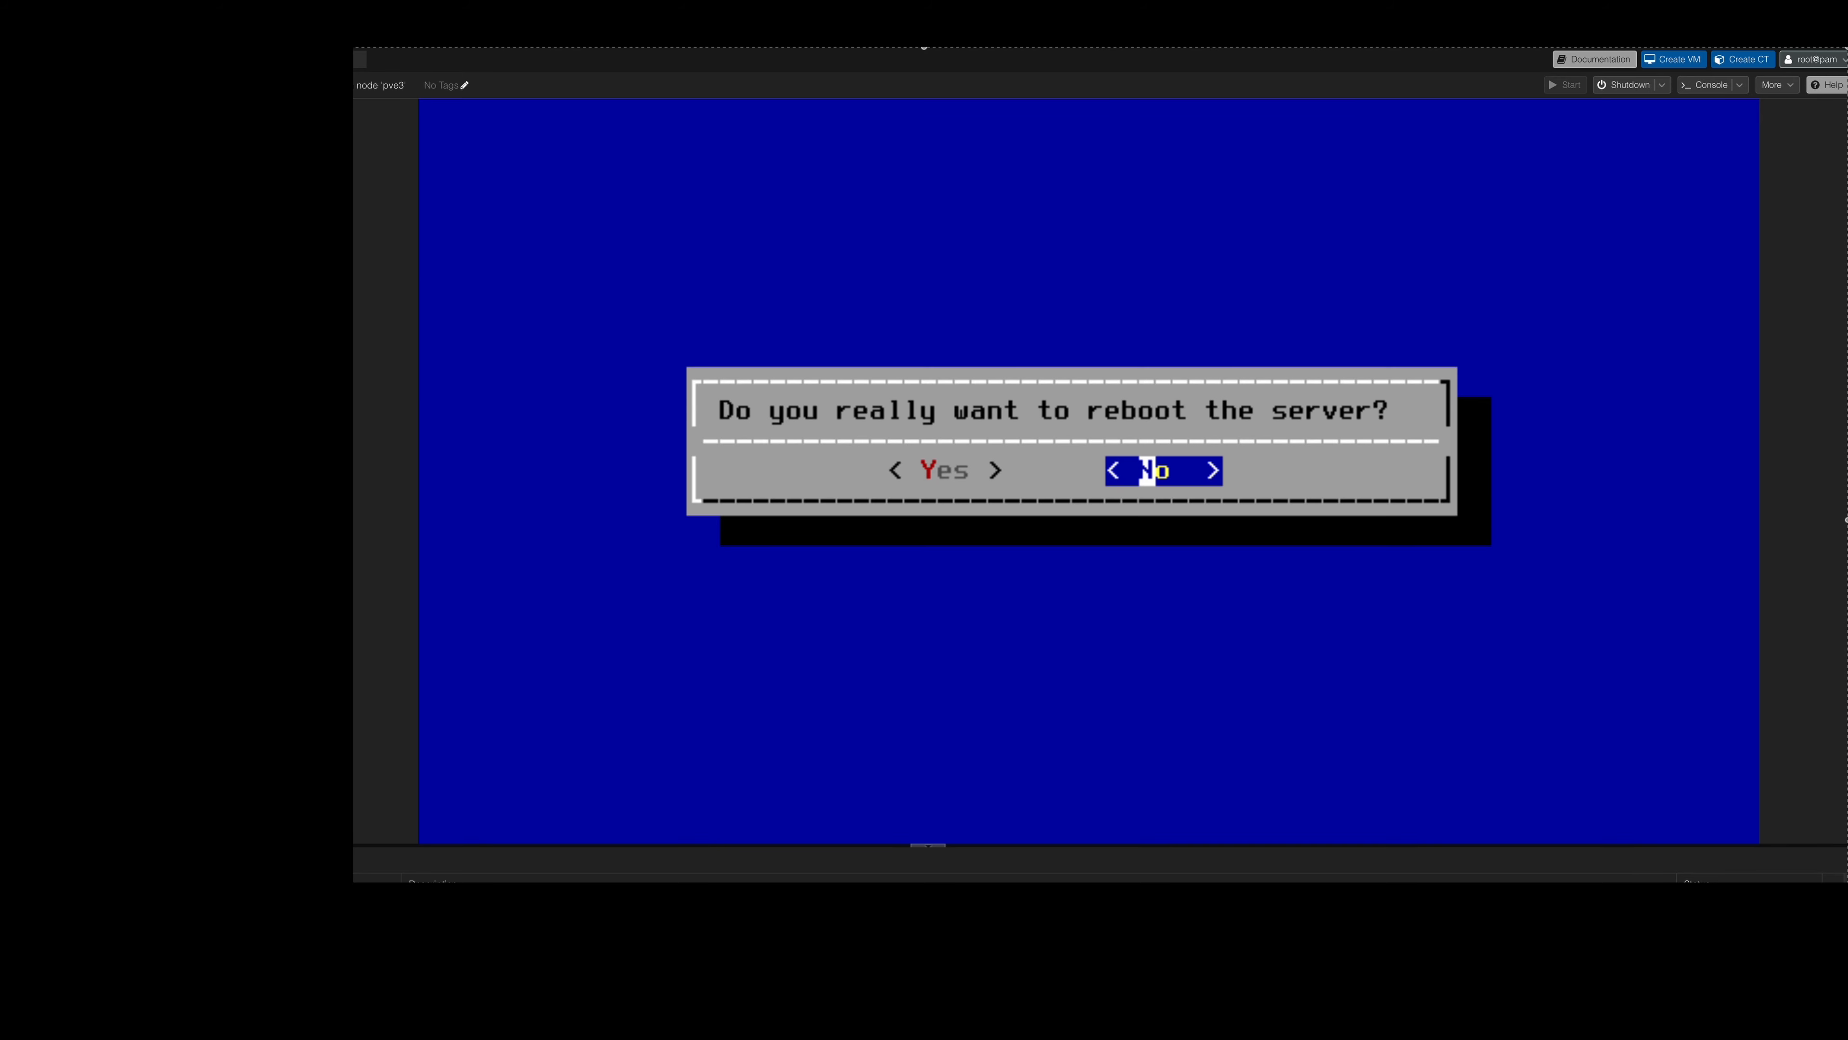
{"action": "key", "text": "Left"}
{"action": "key", "text": "Return"}
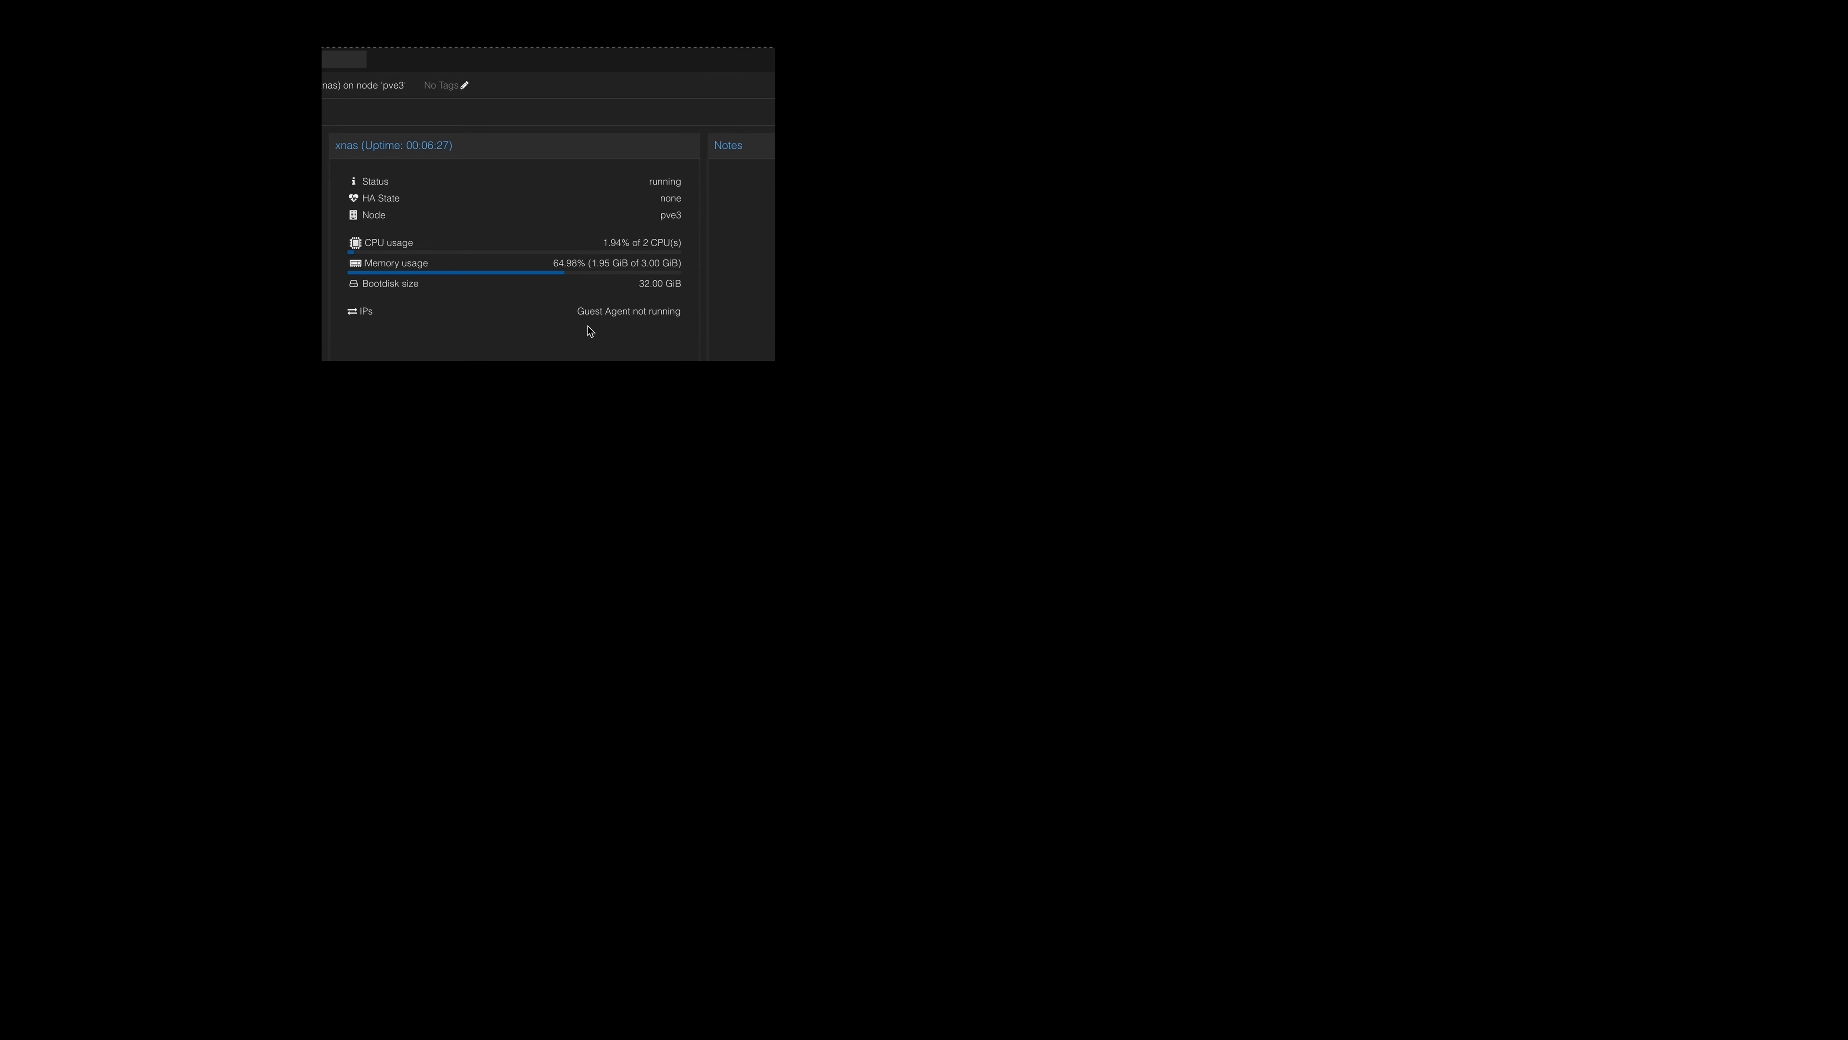
{"action": "left_click", "coordinate": [259, 154]}
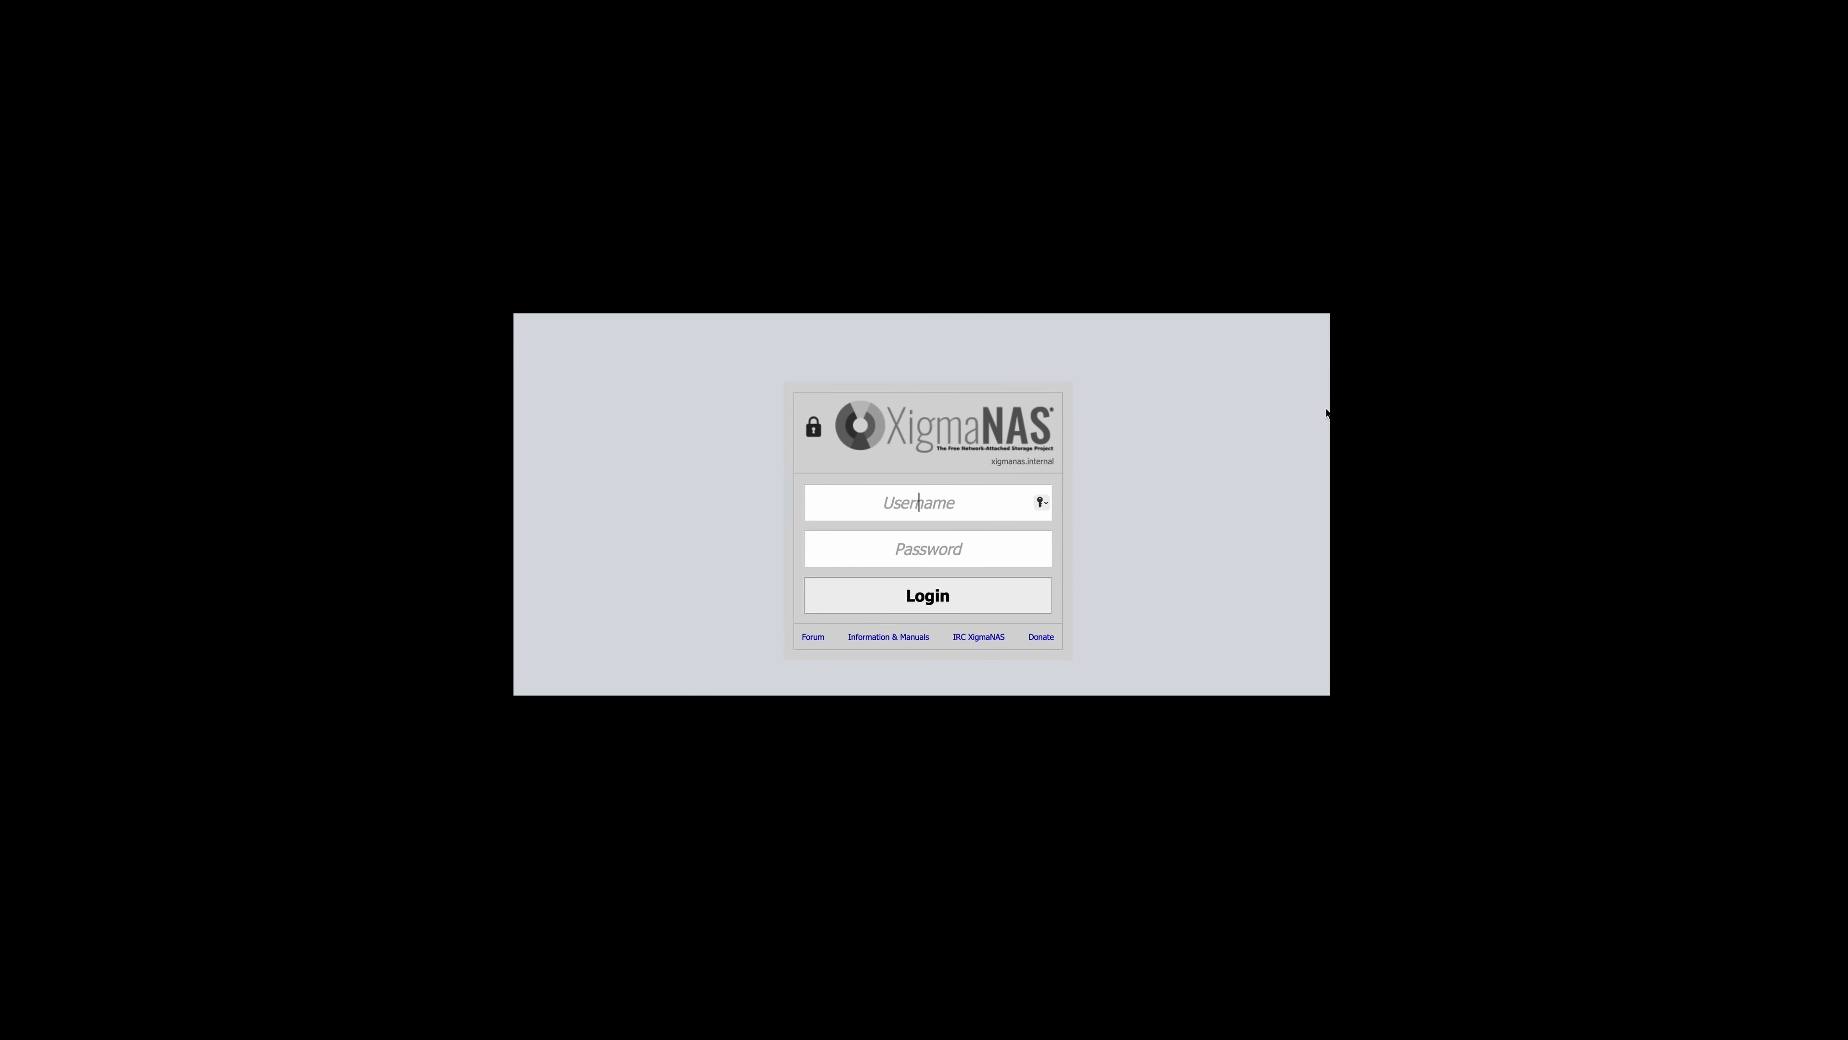
Log in to the XigmaNAS WebGUI as admin, entering the account password.
{"action": "type", "text": "admin"}
{"action": "key", "text": "Tab"}
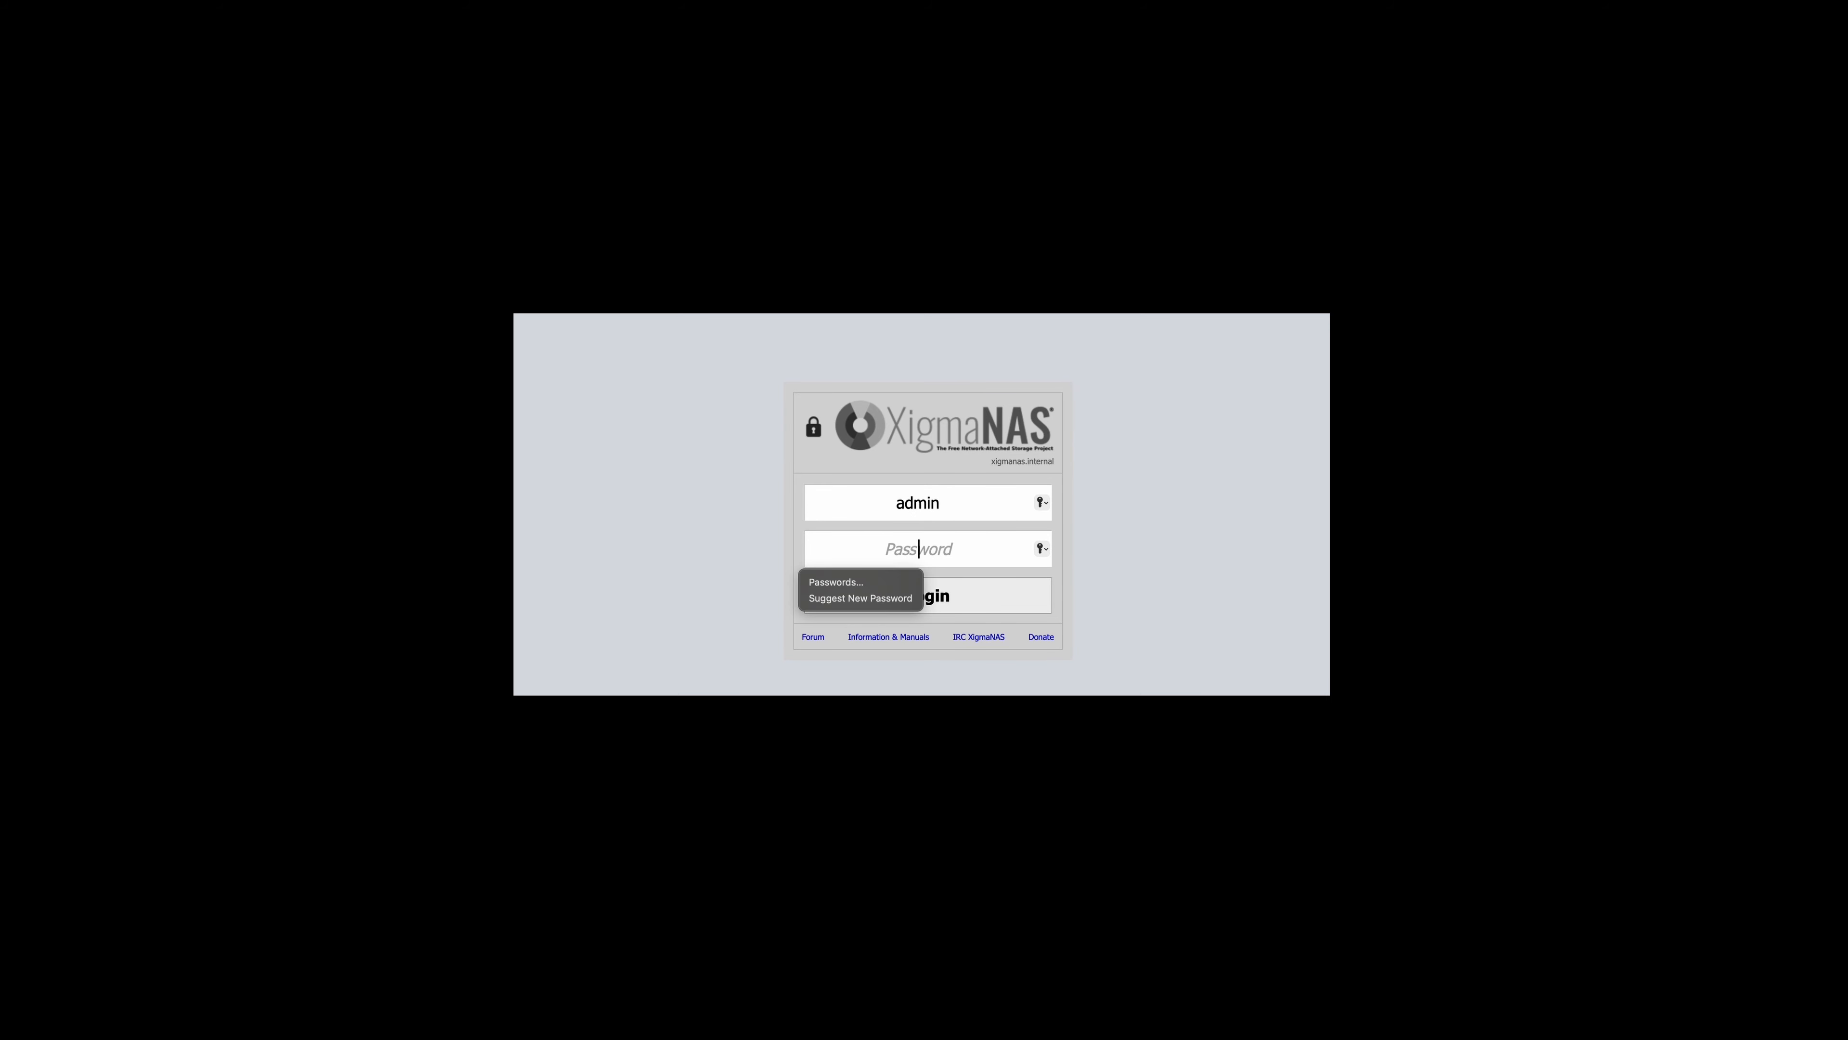
{"action": "type", "text": "•••••"}
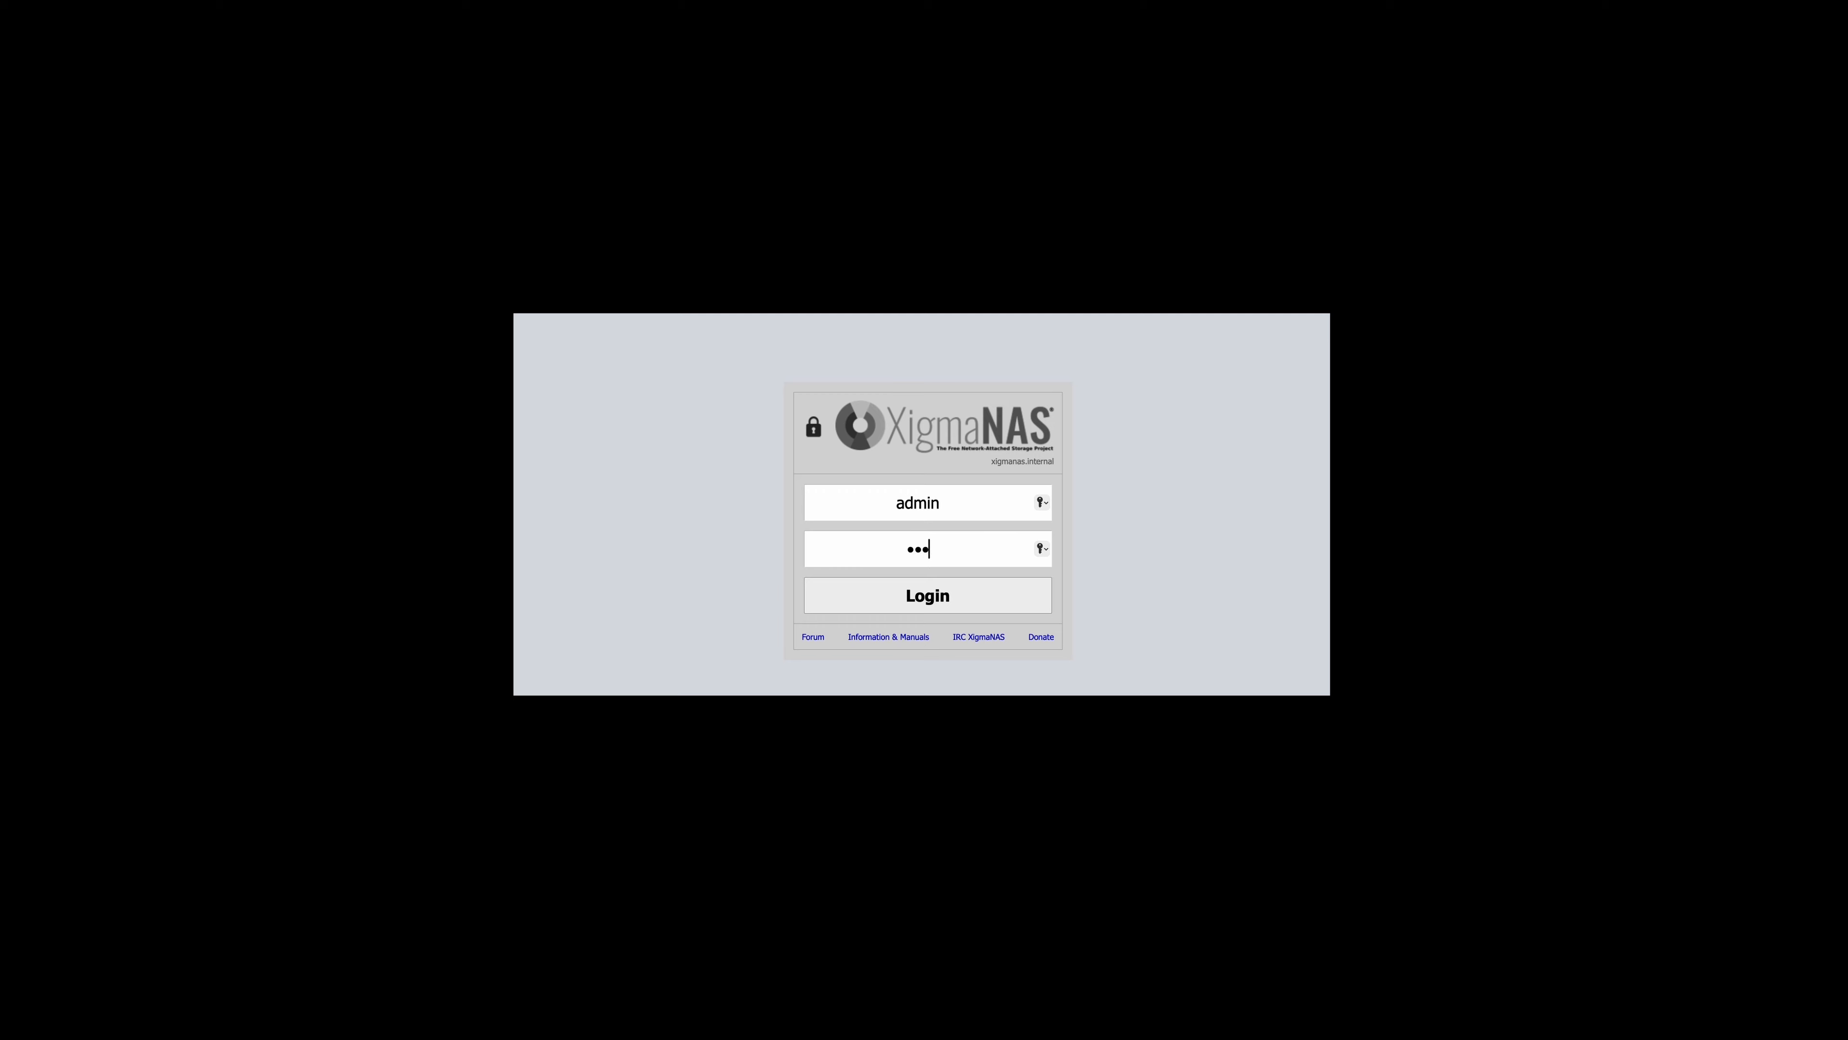
{"action": "type", "text": "•••"}
{"action": "left_click", "coordinate": [1007, 606]}
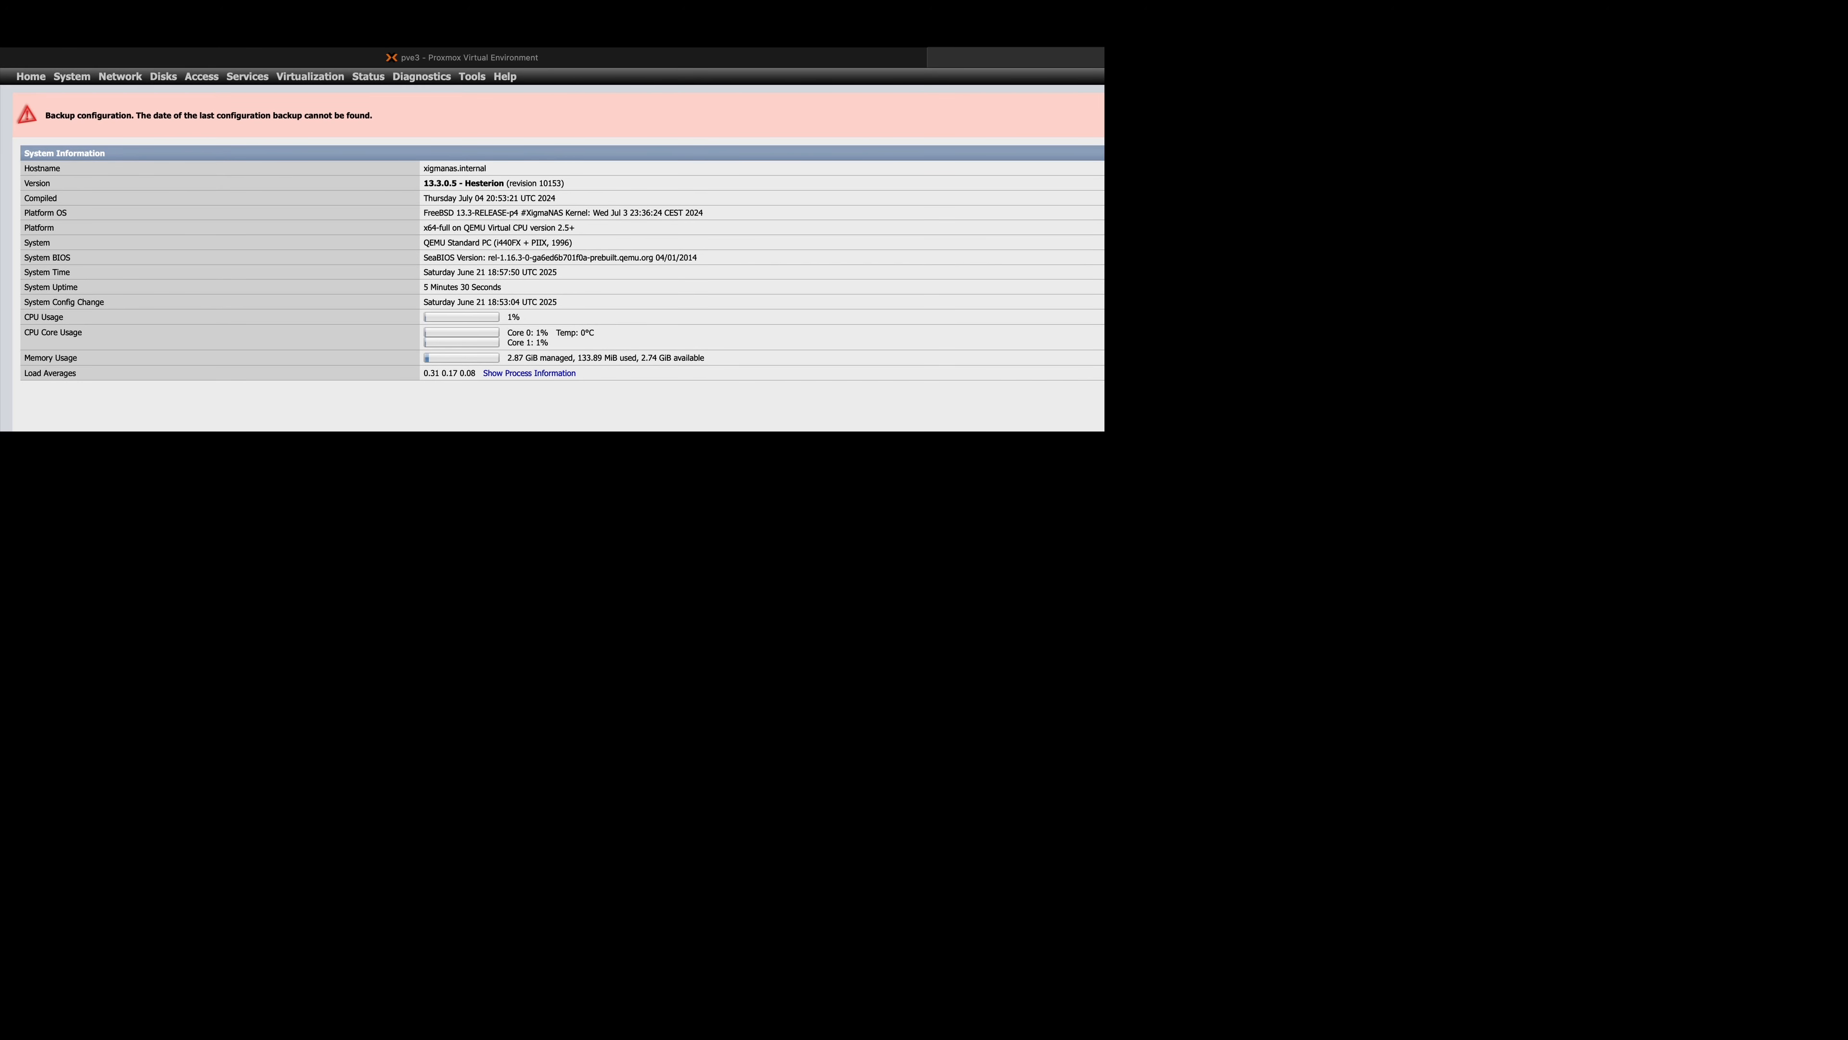
In the general system setup, set the WebGUI username to mnxnas and enable use of the specified NTP server.
{"action": "mouse_move", "coordinate": [66, 79]}
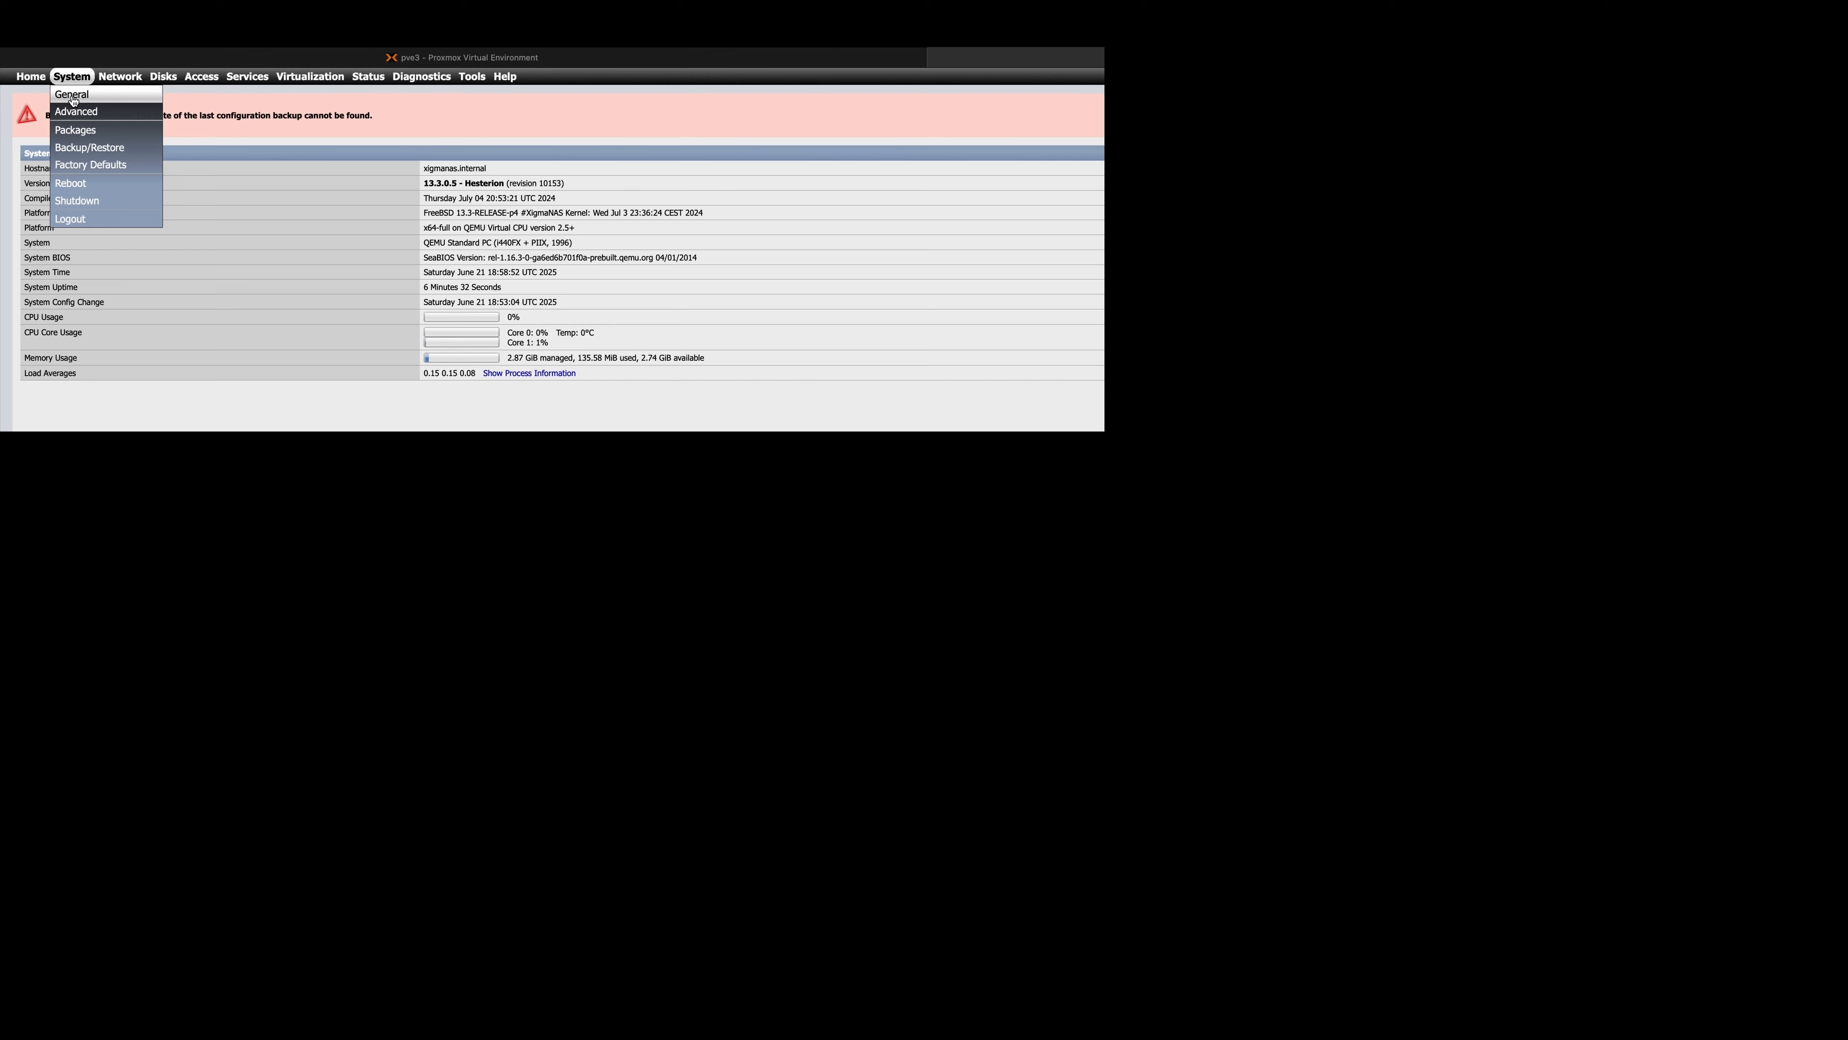
{"action": "left_click", "coordinate": [74, 96]}
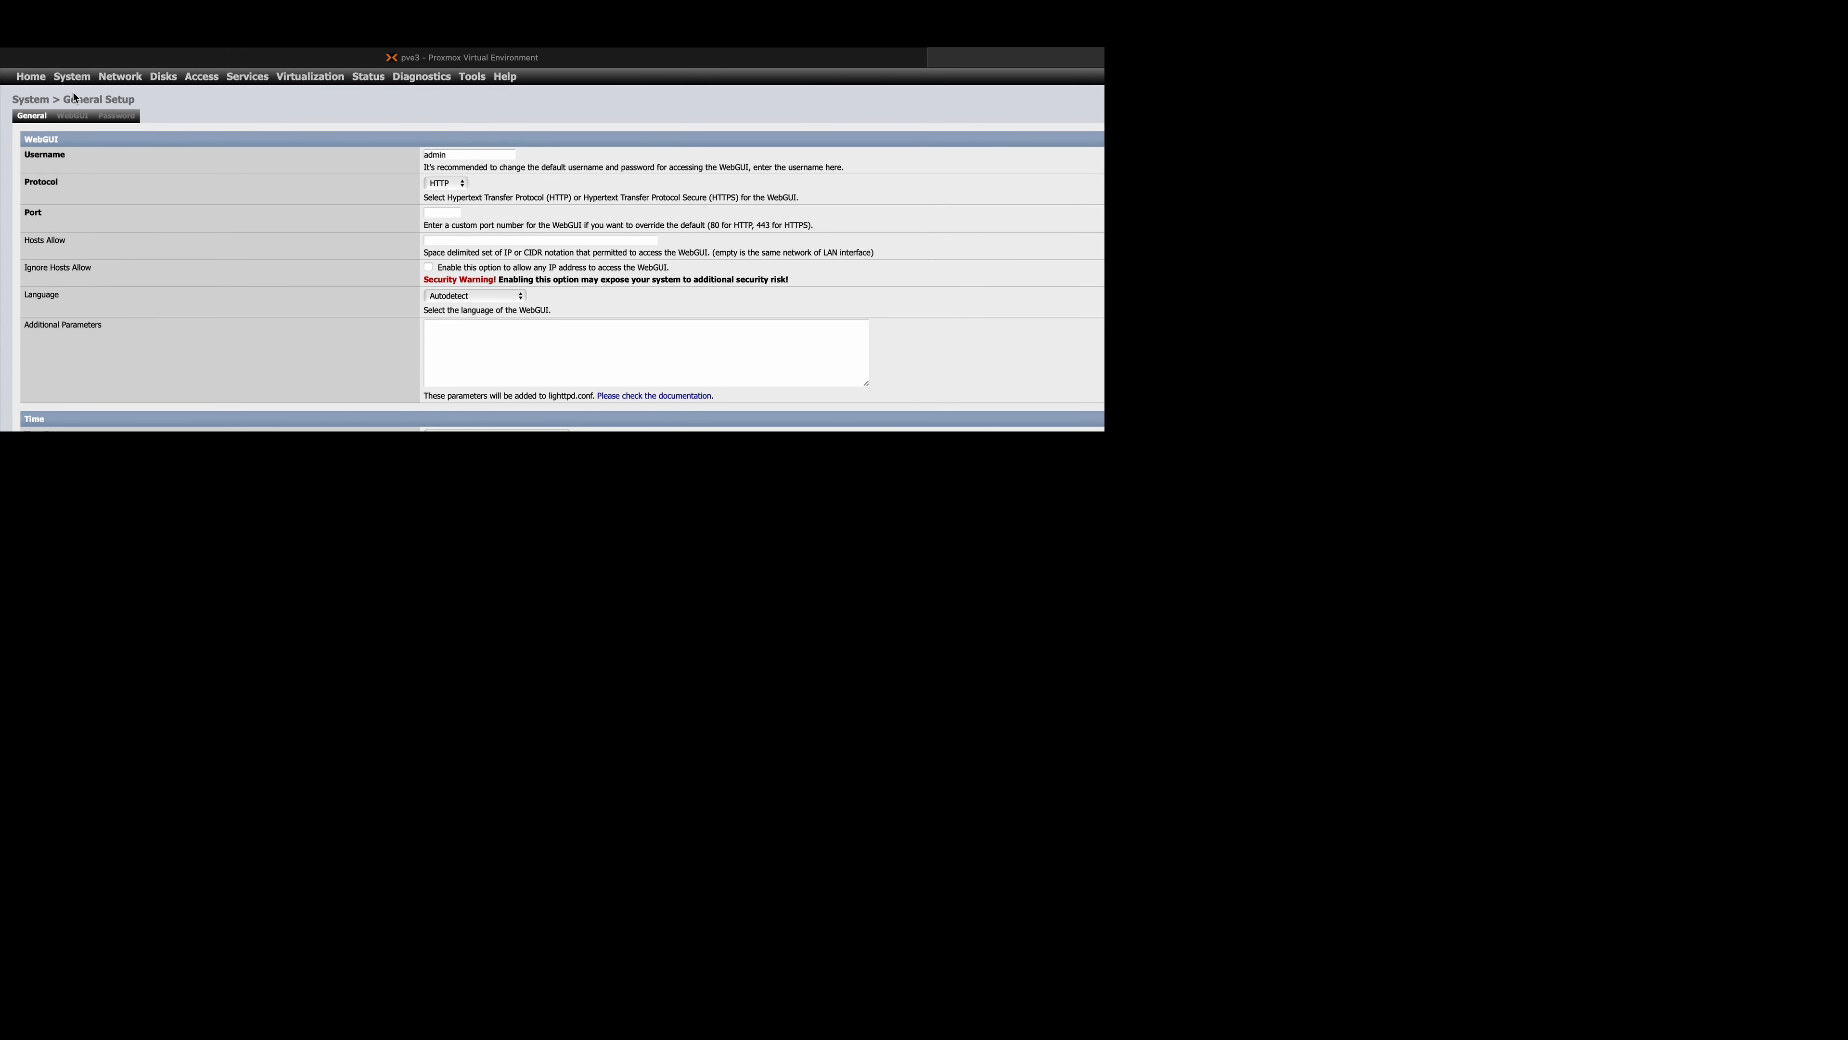
{"action": "double_click", "coordinate": [467, 156]}
{"action": "type", "text": "mnxnas"}
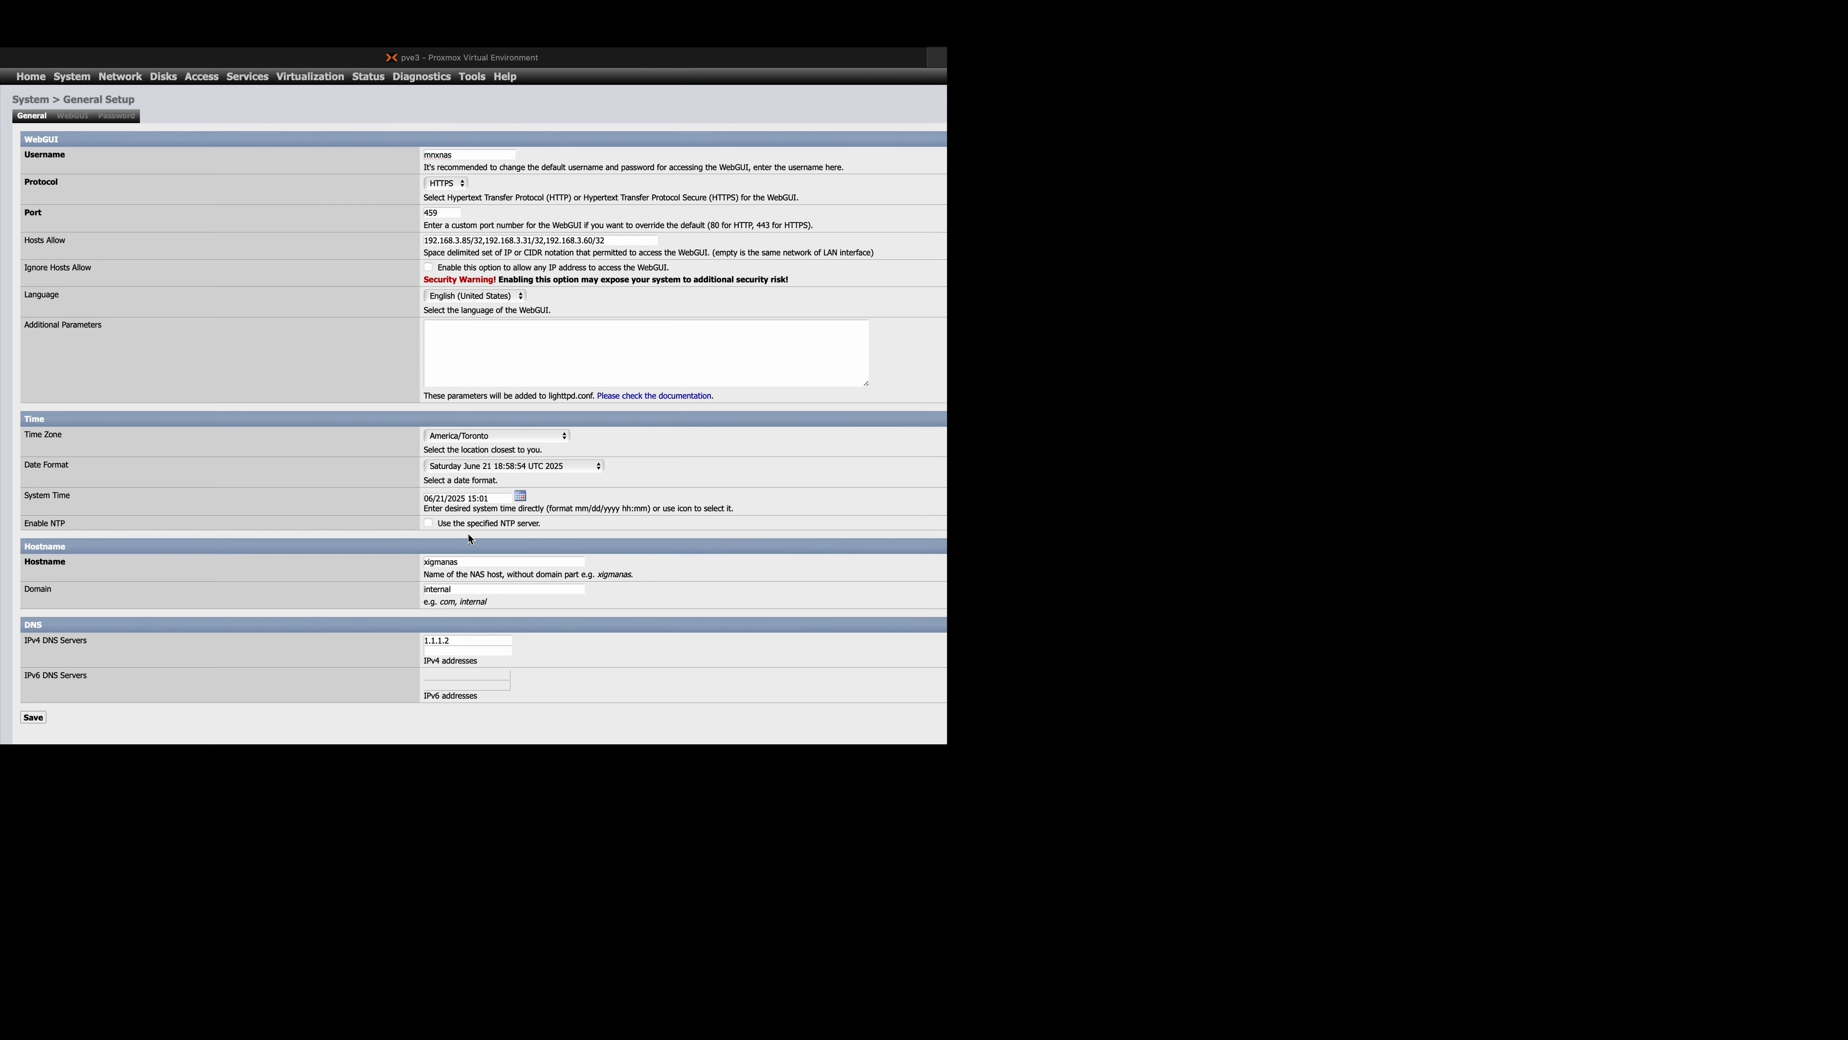
{"action": "left_click", "coordinate": [428, 523]}
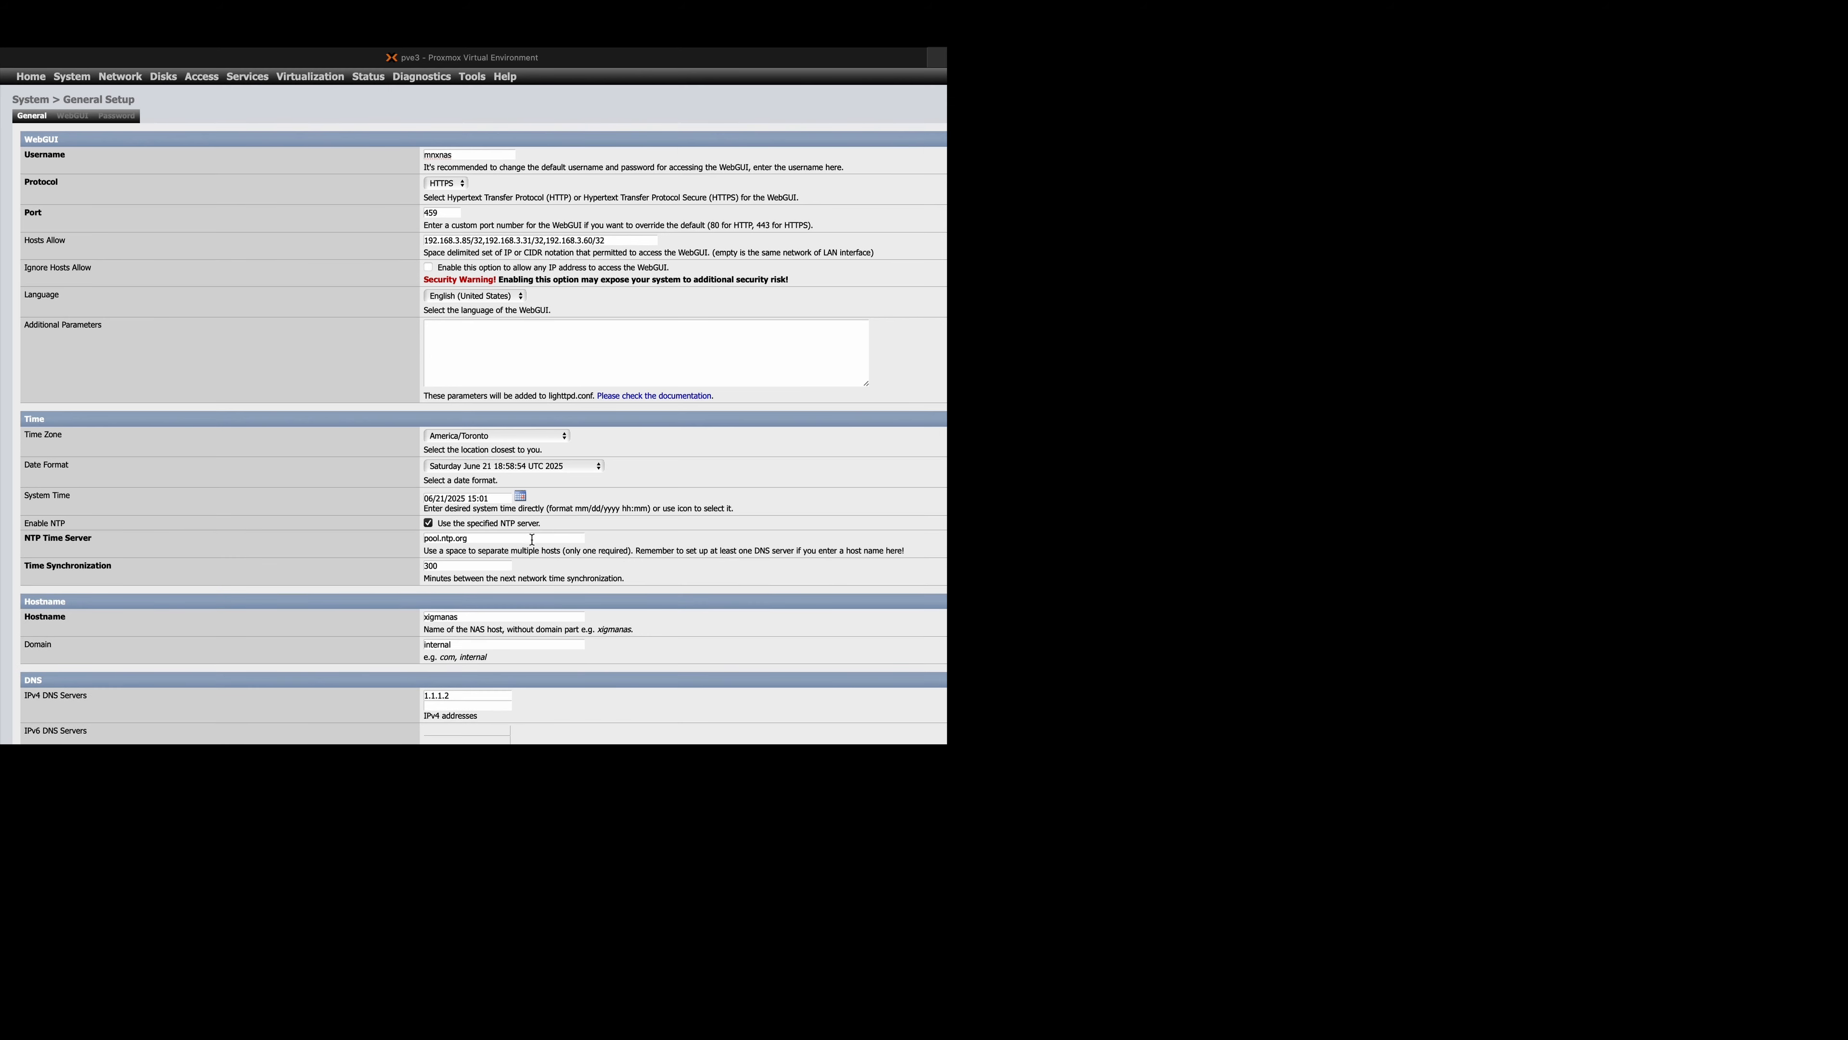